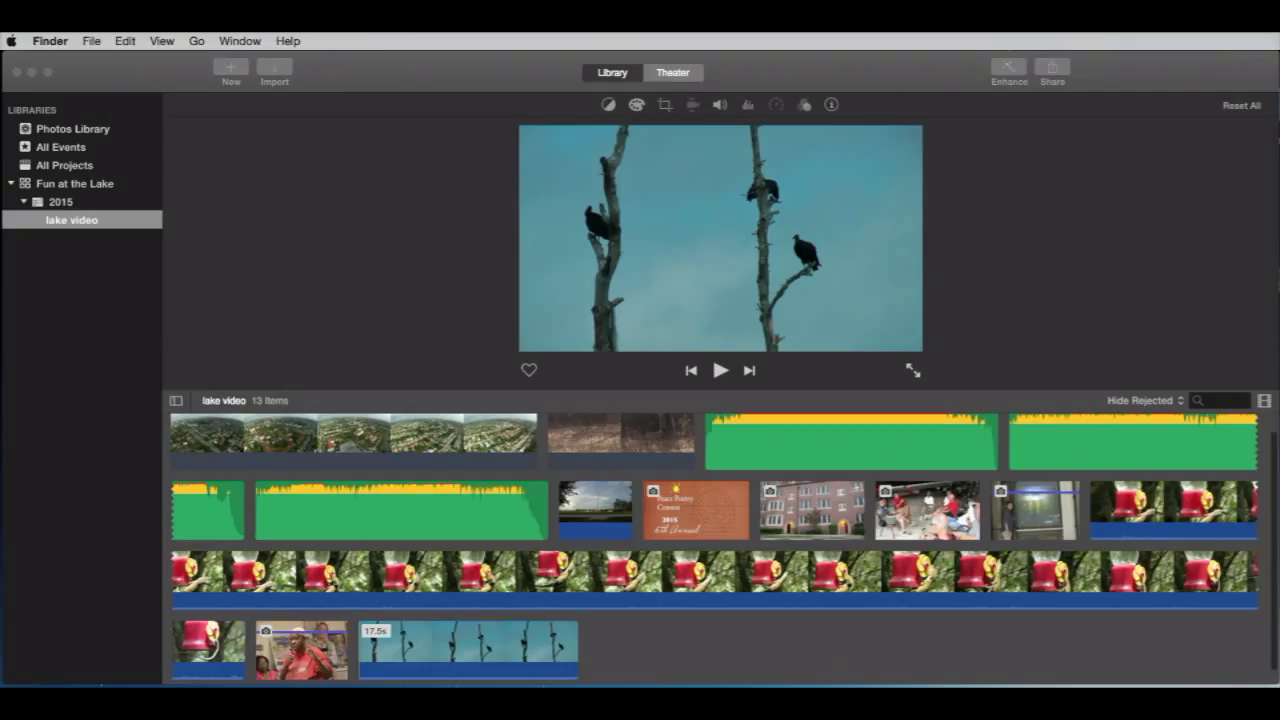
{"action": "left_click_drag", "start_coordinate": [430, 684], "coordinate": [660, 634]}
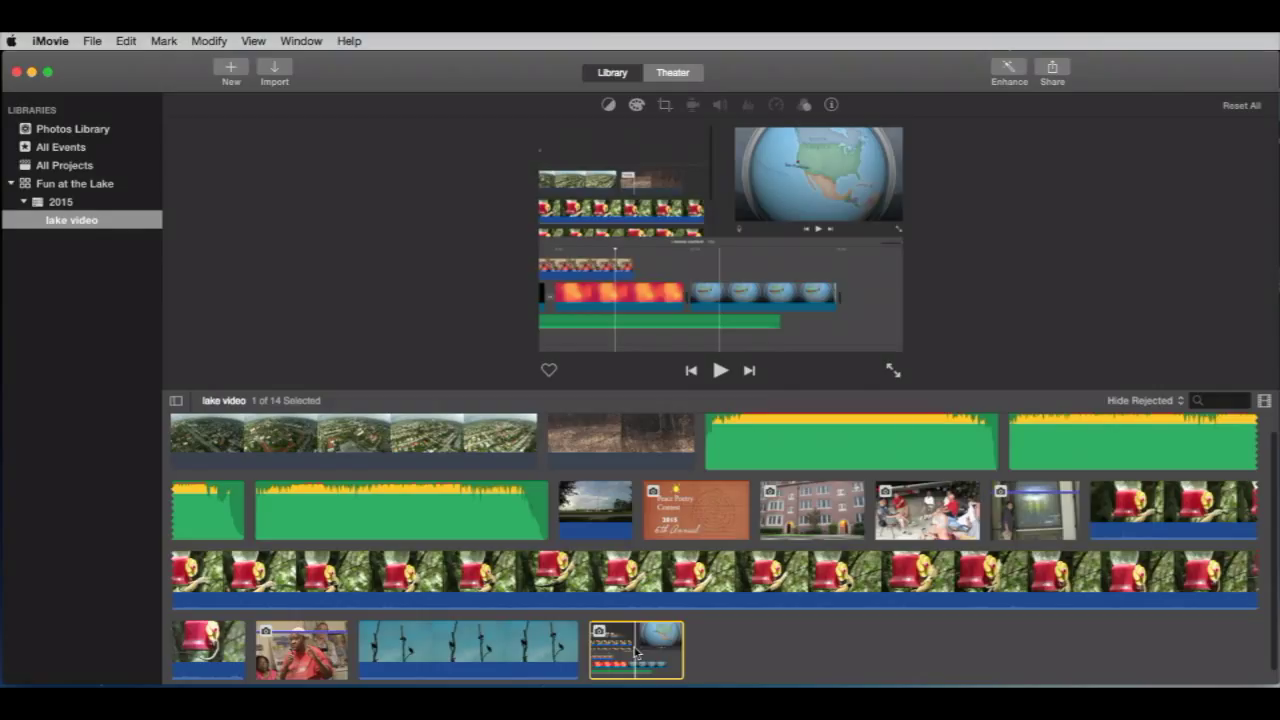
{"action": "key", "text": "Delete"}
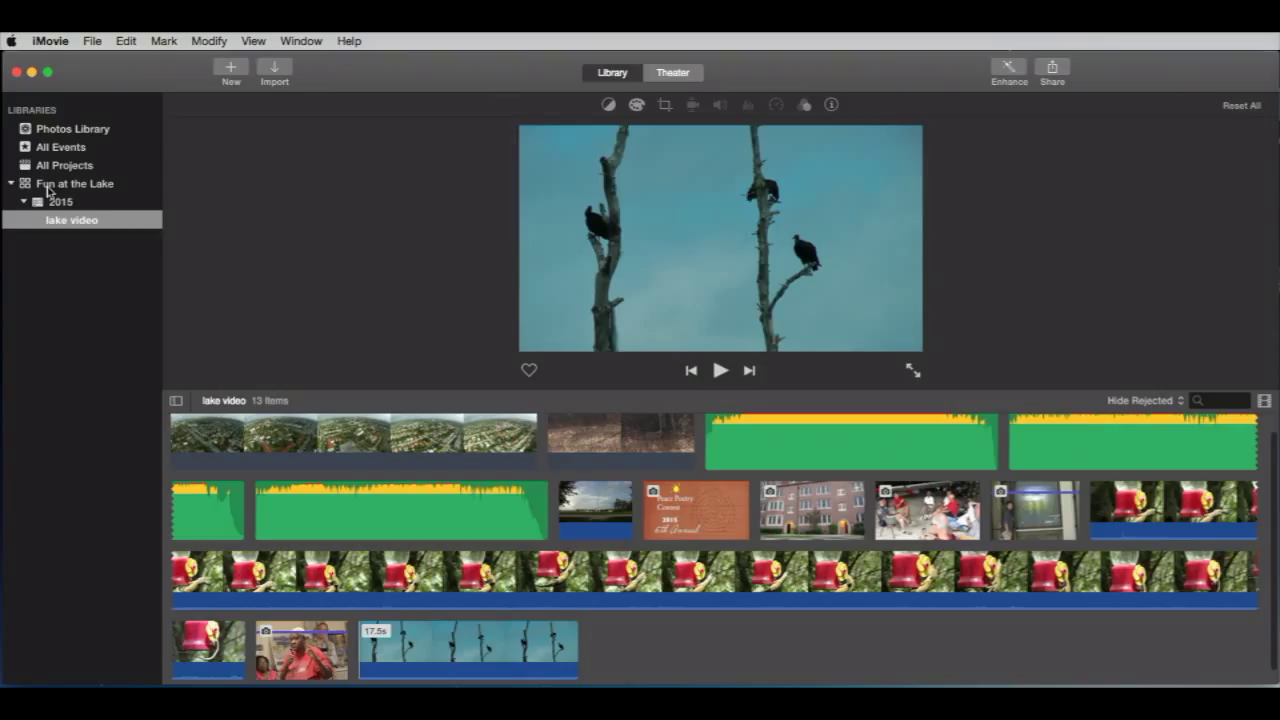
{"action": "key", "text": "space"}
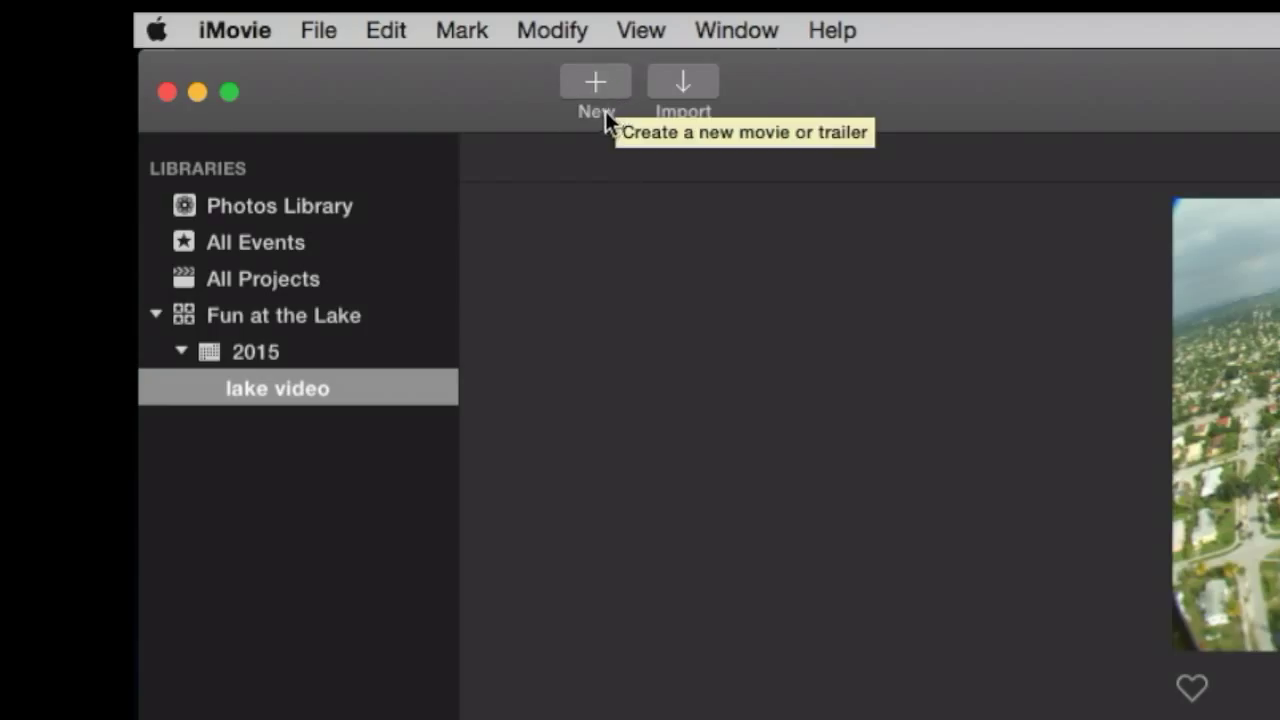
- Choose File > New Movie to bring up the themes gallery
{"action": "left_click", "coordinate": [319, 31]}
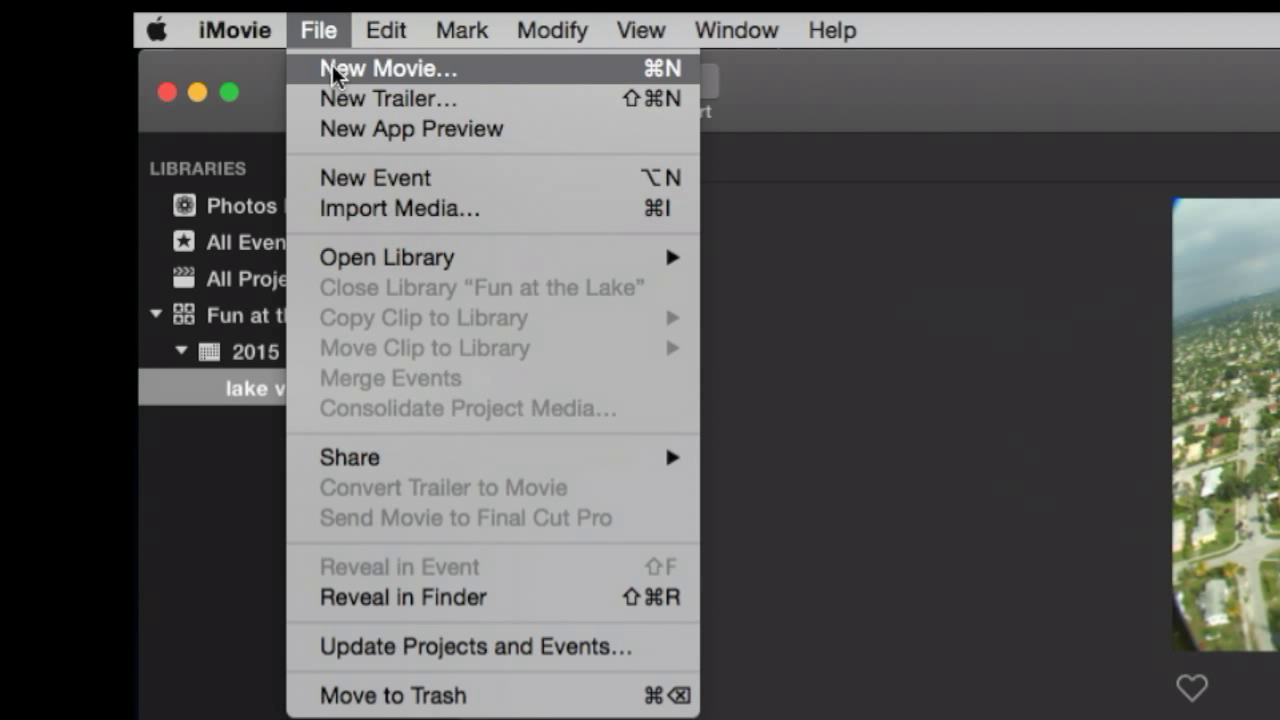
{"action": "left_click", "coordinate": [312, 65]}
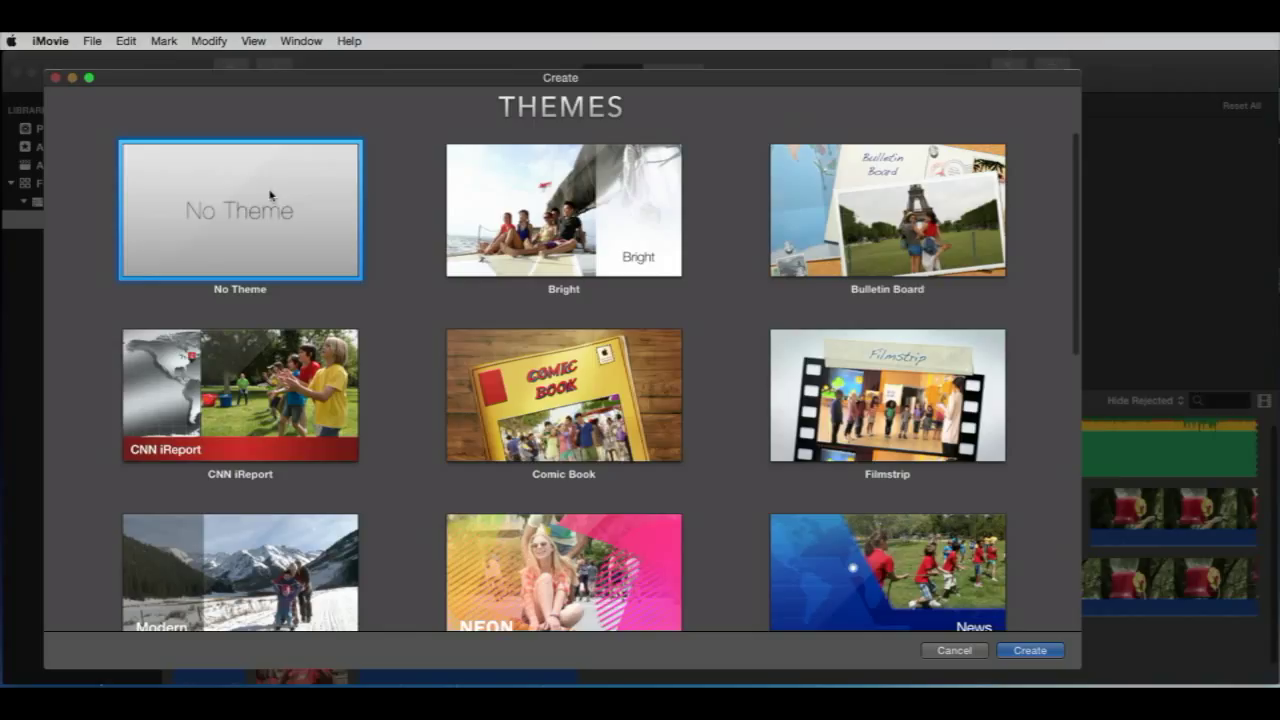
- Create a No Theme movie project, renaming 'My Movie' to 'Fun at the lake'
{"action": "left_click", "coordinate": [489, 186]}
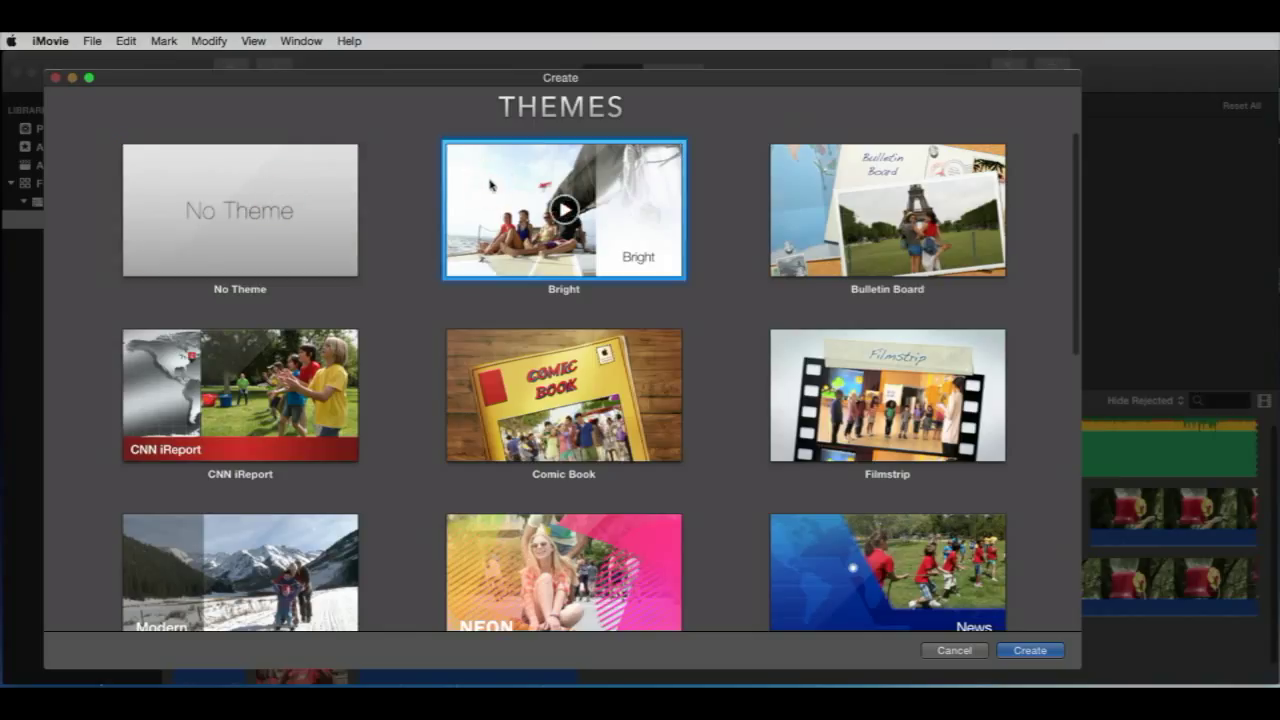
{"action": "left_click", "coordinate": [207, 180]}
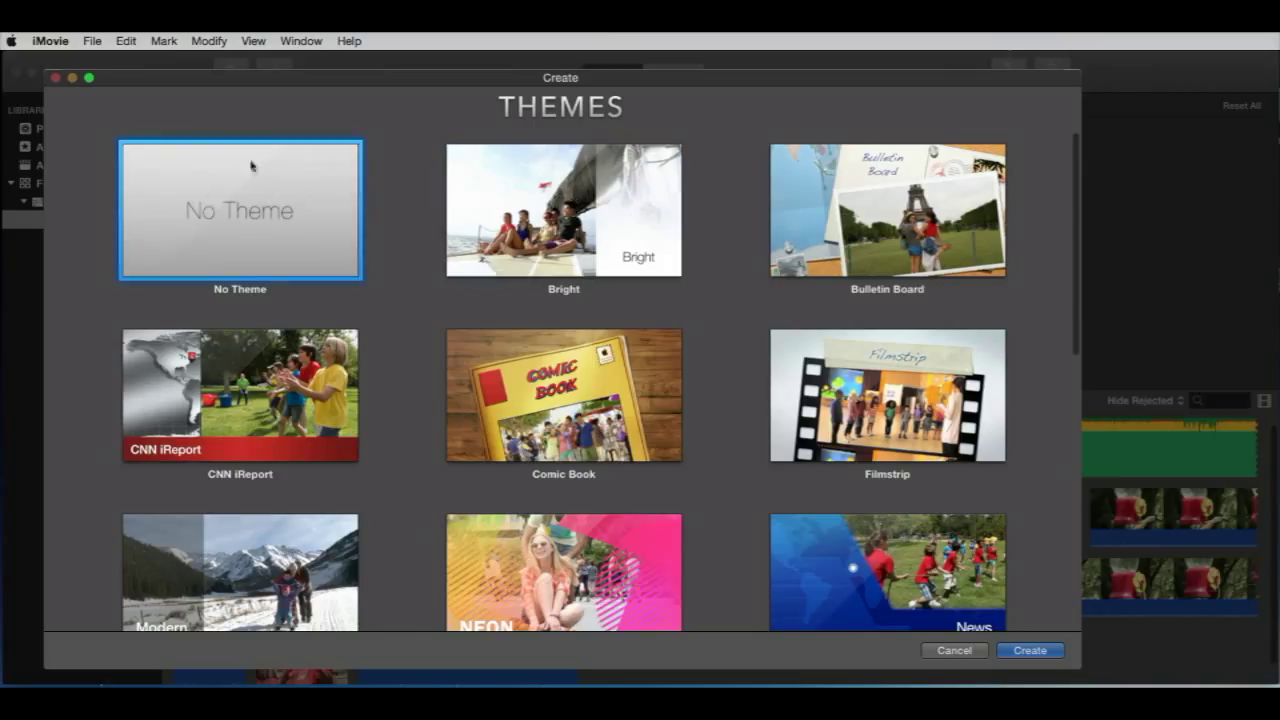
{"action": "left_click", "coordinate": [1030, 651]}
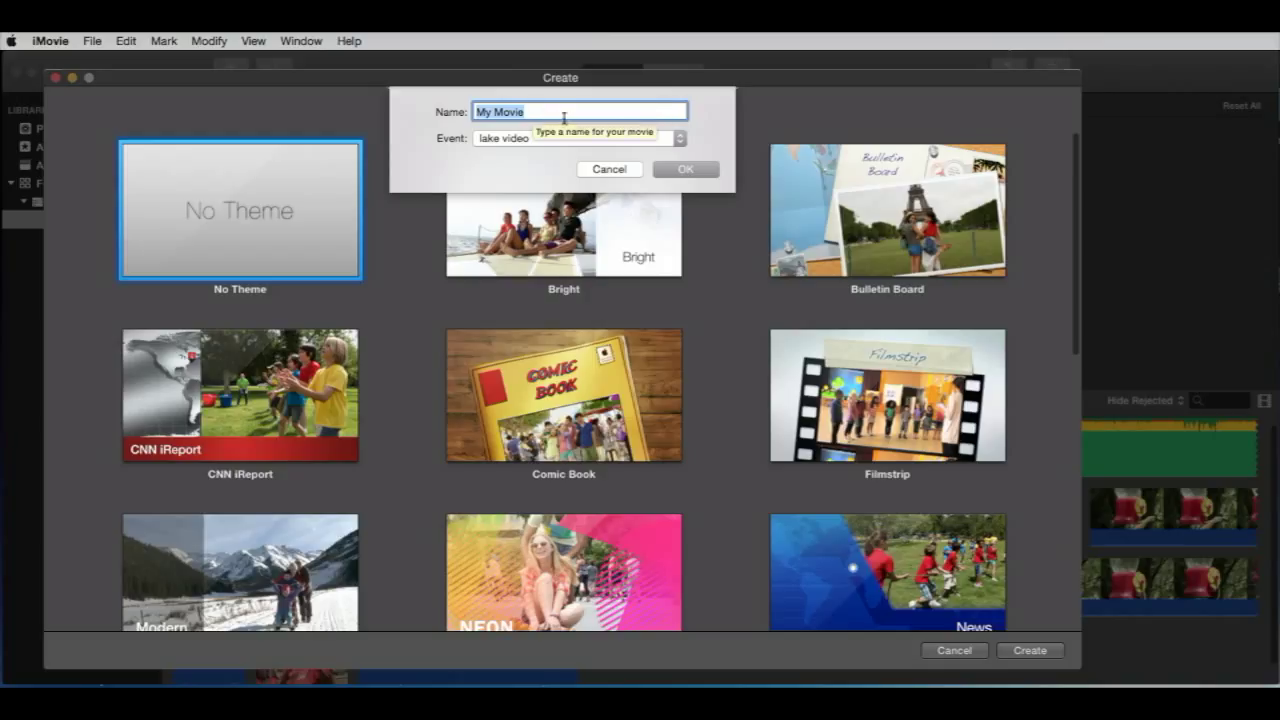
{"action": "left_click", "coordinate": [527, 112]}
{"action": "left_click_drag", "start_coordinate": [496, 112], "coordinate": [474, 112]}
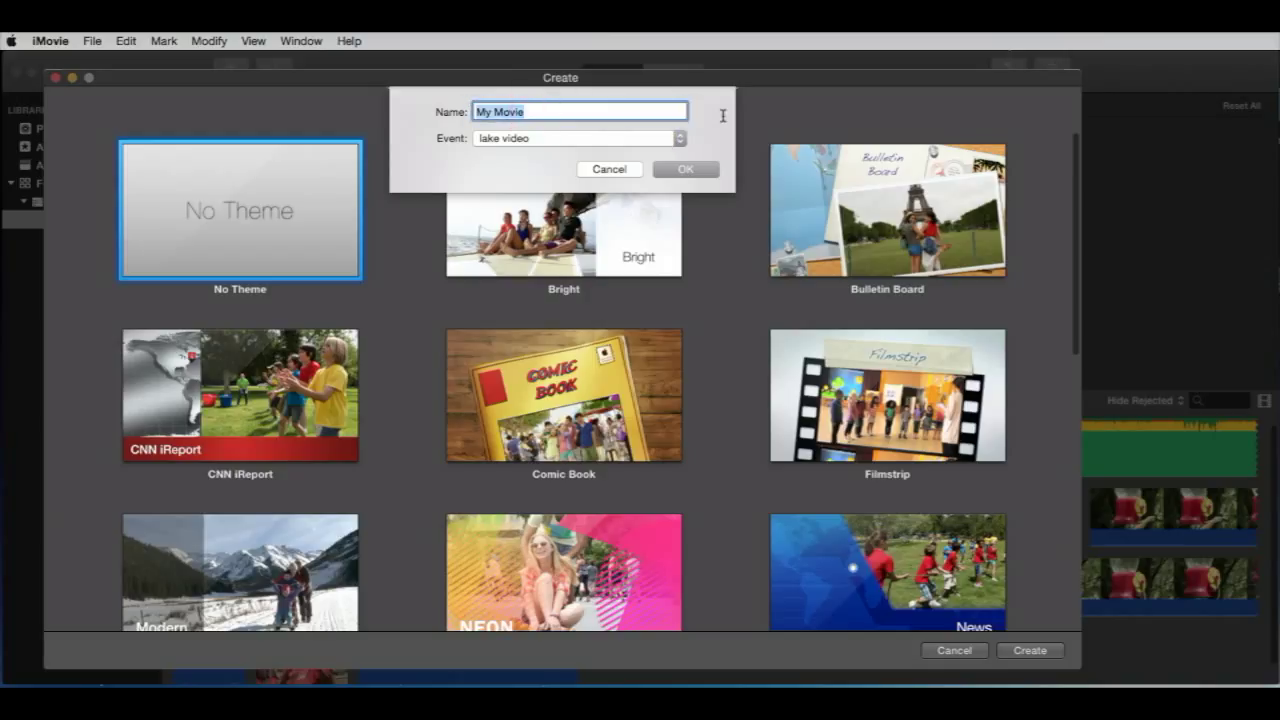
{"action": "type", "text": "Fun at the lake"}
{"action": "left_click", "coordinate": [685, 170]}
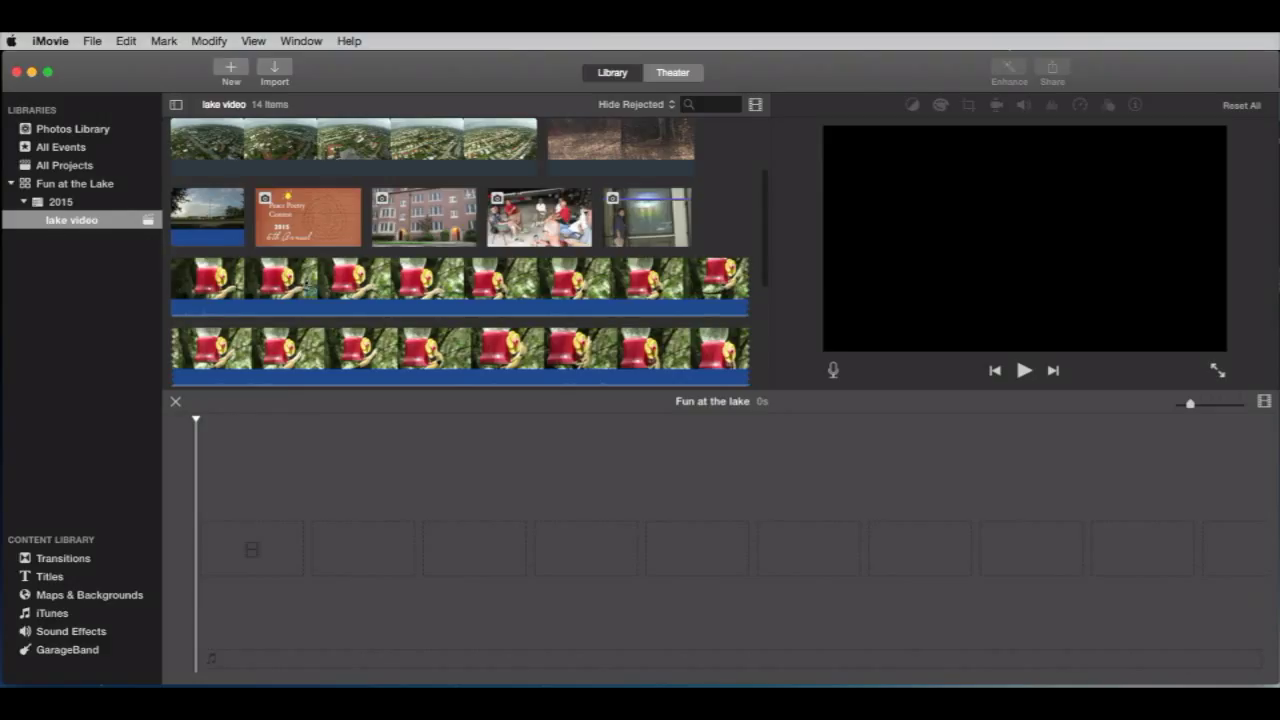
{"action": "left_click_drag", "start_coordinate": [765, 226], "coordinate": [727, 318]}
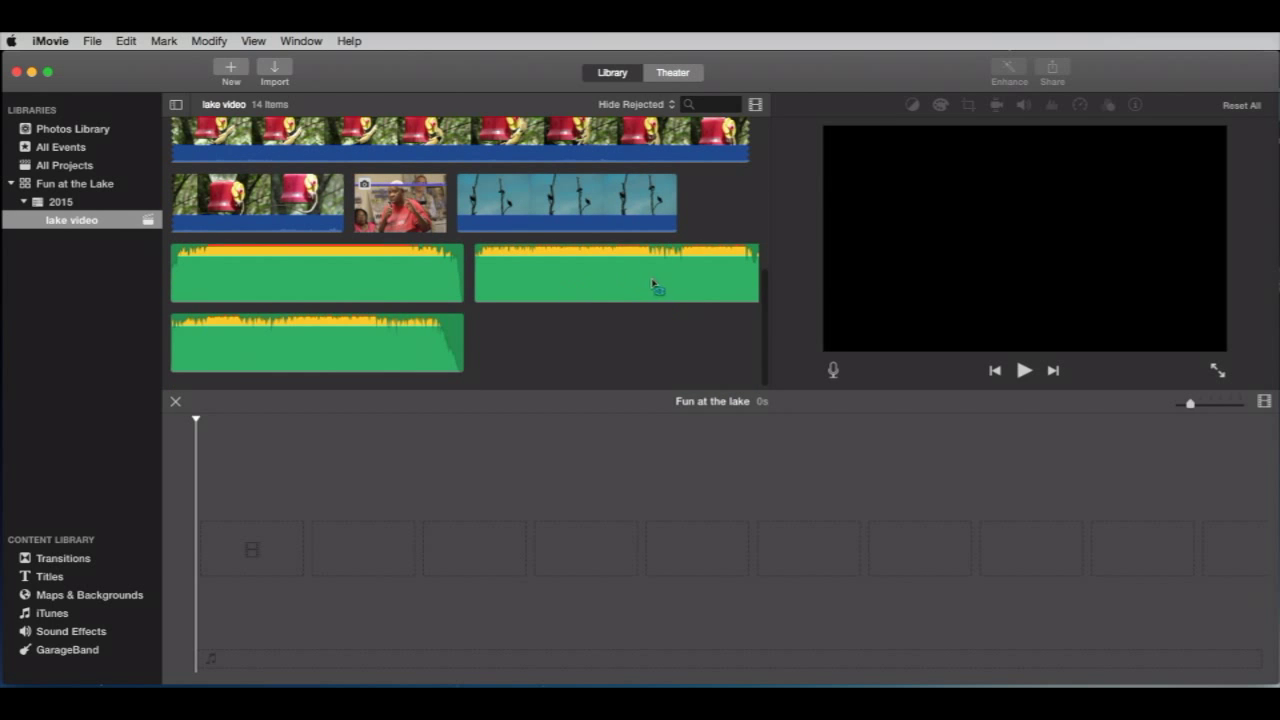
{"action": "scroll", "coordinate": [766, 331], "scroll_direction": "up", "scroll_amount": 10}
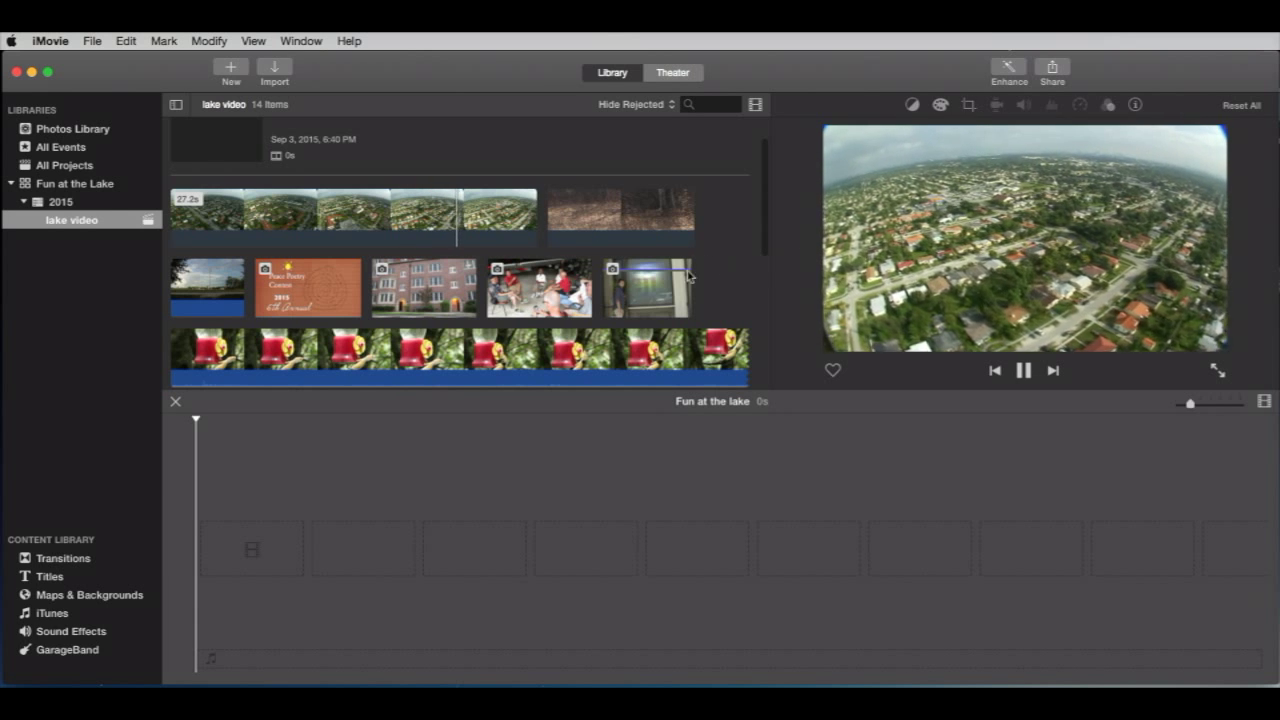
{"action": "key", "text": "space"}
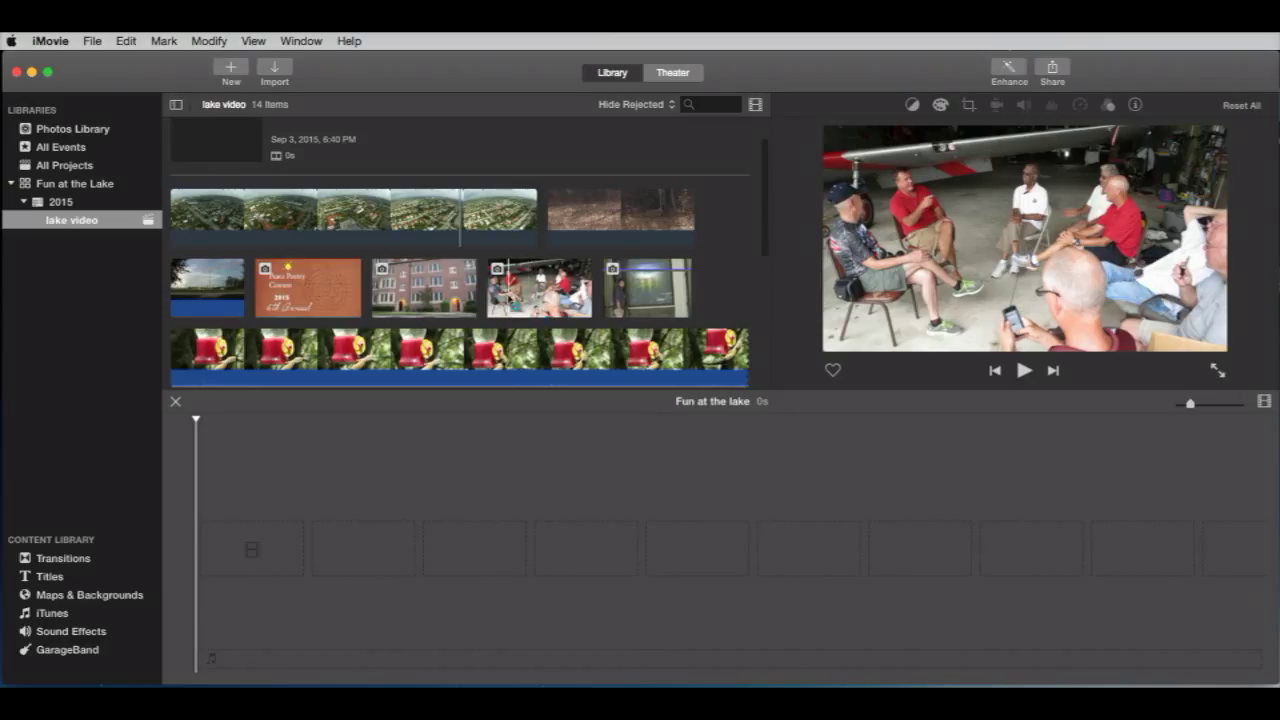
{"action": "left_click", "coordinate": [514, 296]}
{"action": "key", "text": "space"}
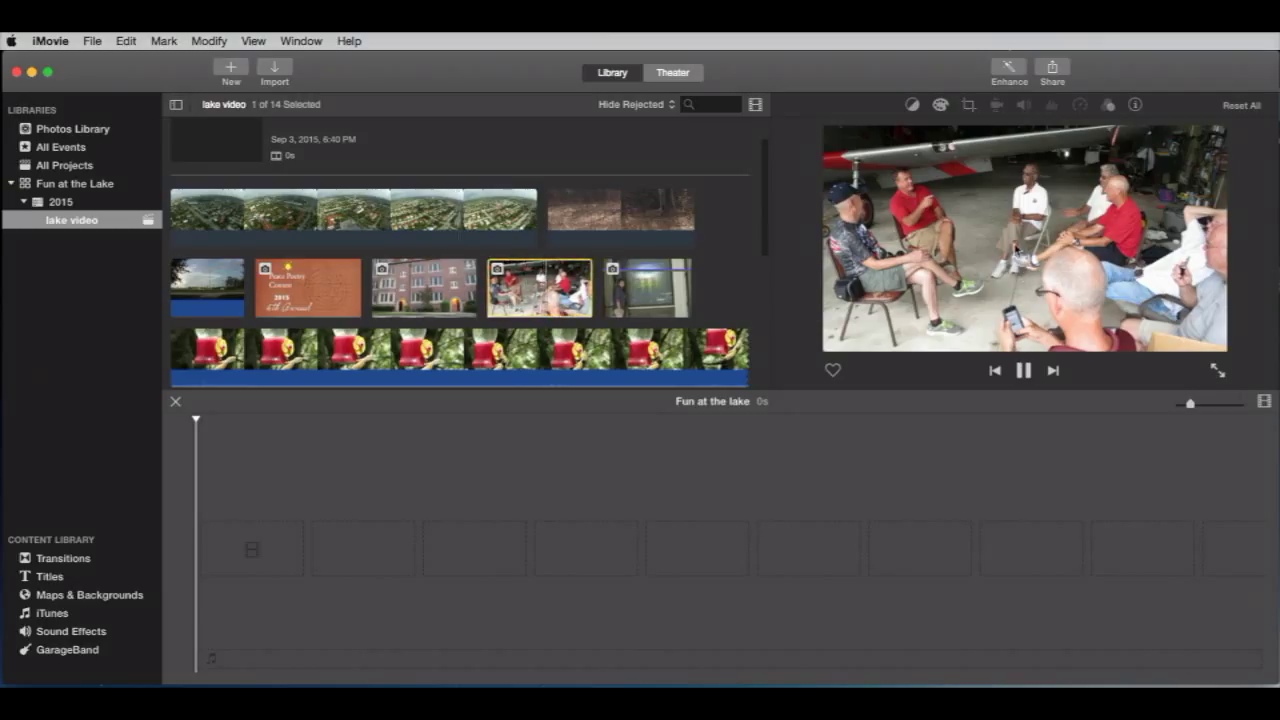
{"action": "key", "text": "space"}
{"action": "key", "text": "space"}
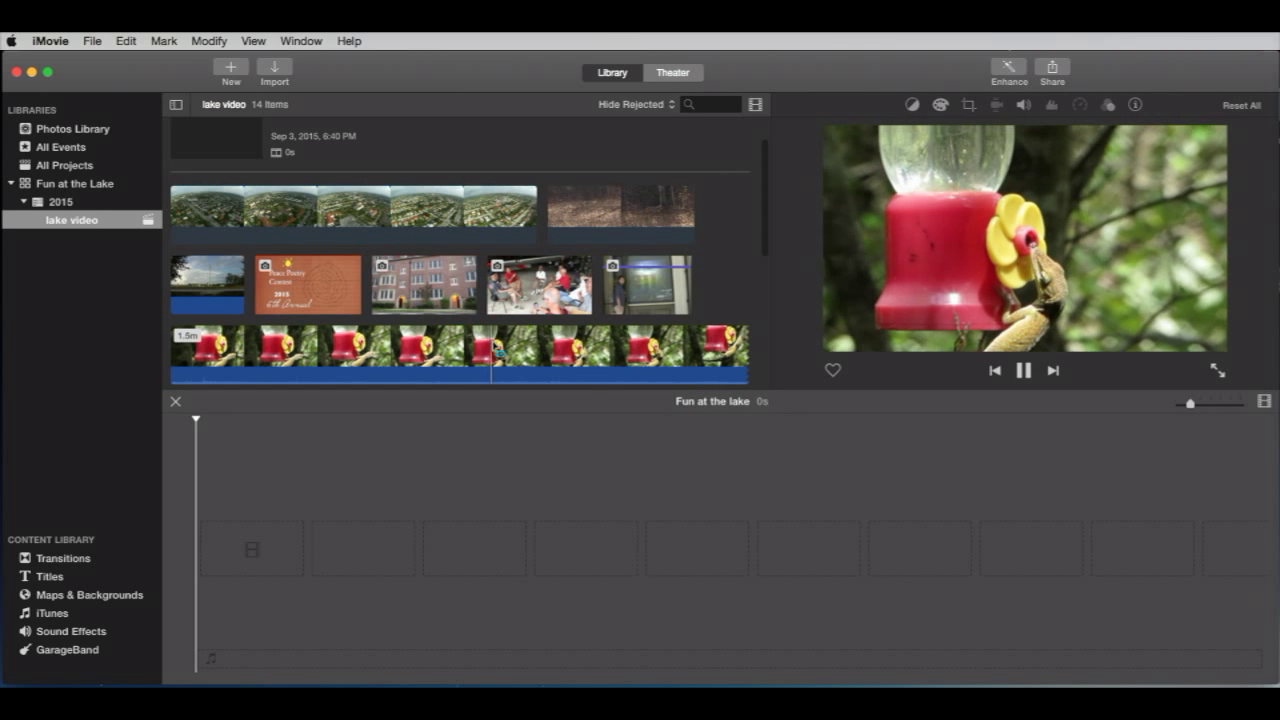
{"action": "key", "text": "space"}
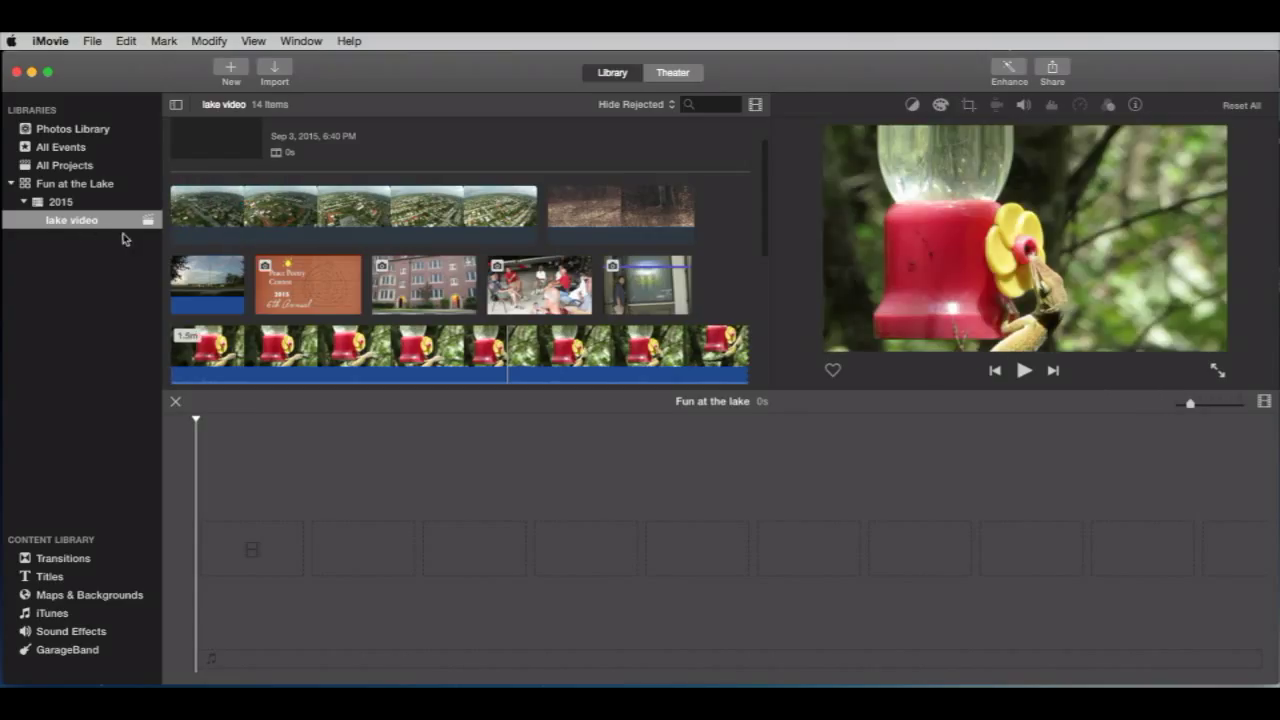
{"action": "scroll", "coordinate": [355, 310], "scroll_direction": "down", "scroll_amount": 5}
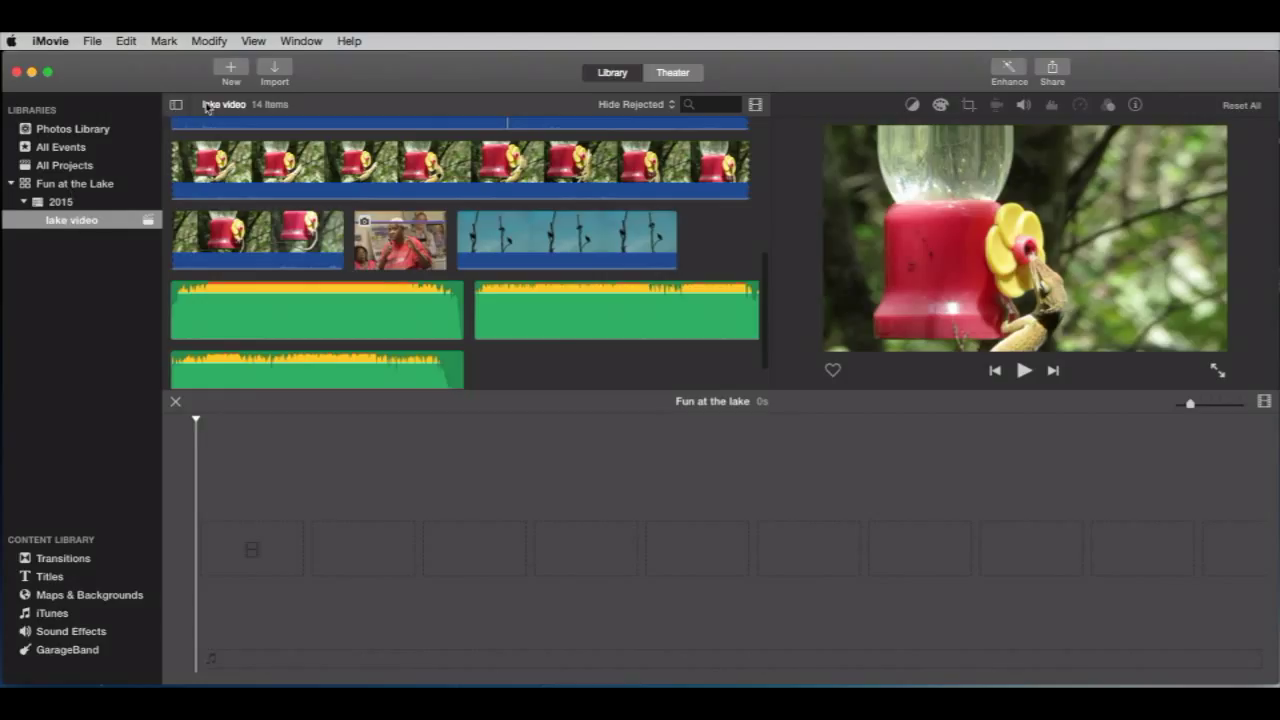
- Add a new event under 2015 and type 'lake stills' as its name
{"action": "left_click", "coordinate": [92, 41]}
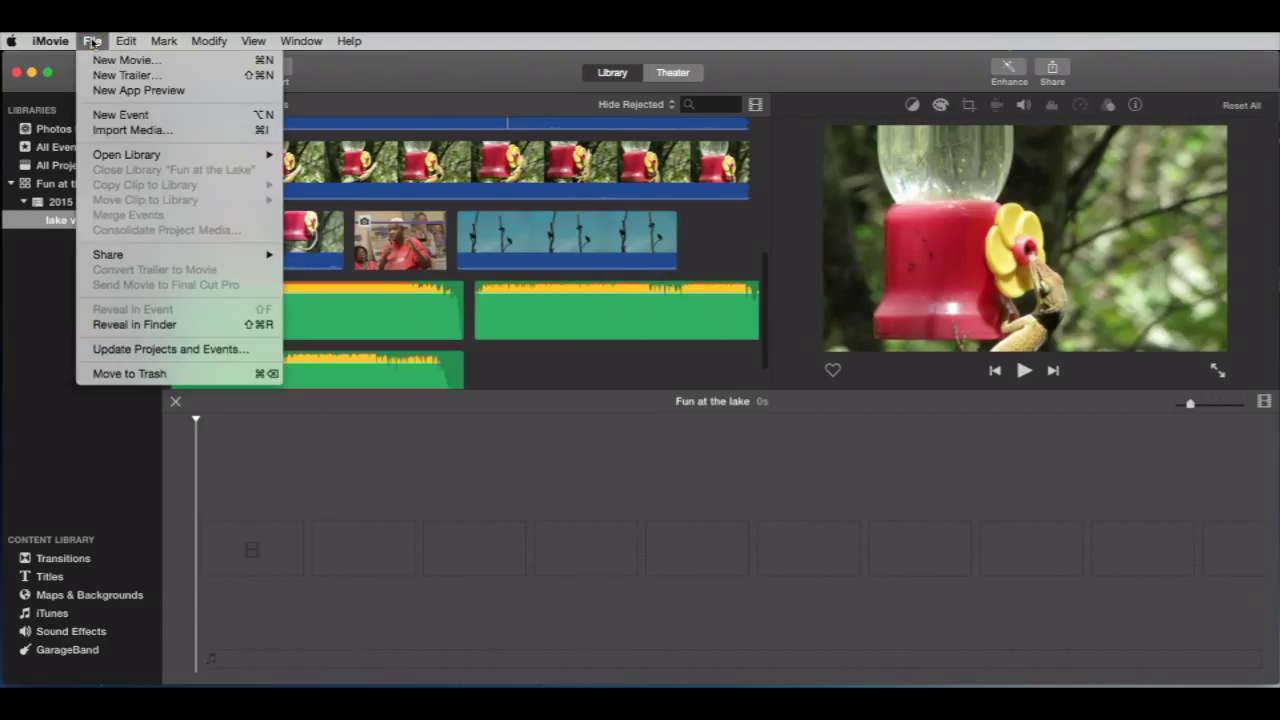
{"action": "left_click", "coordinate": [110, 115]}
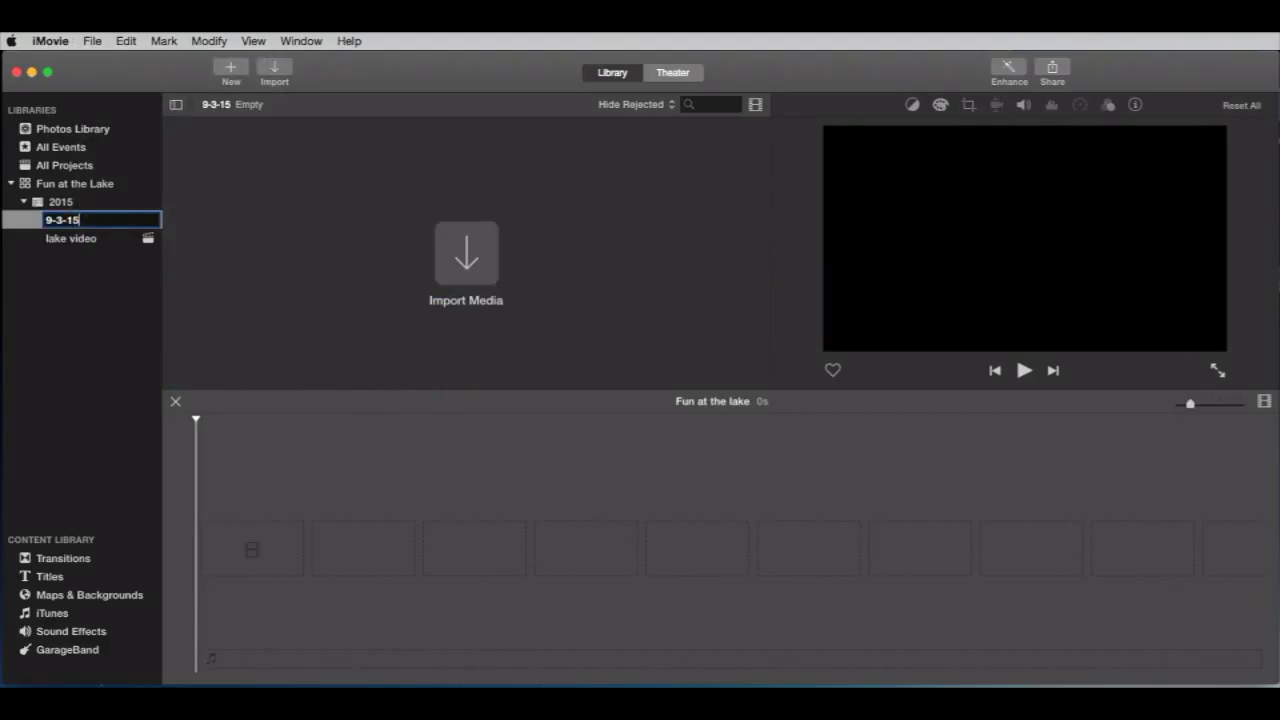
{"action": "type", "text": "lake stills"}
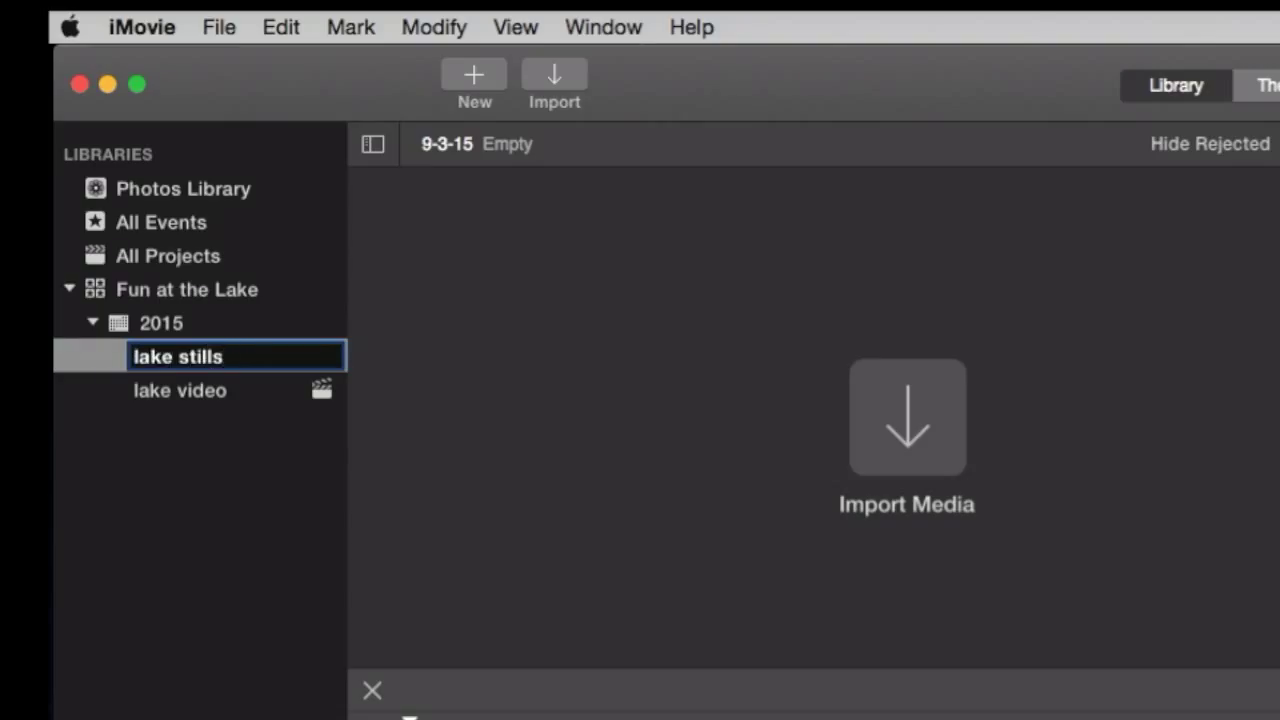
- Commit the 'lake stills' name, then add another new event named 'Lake audio'
{"action": "key", "text": "Return"}
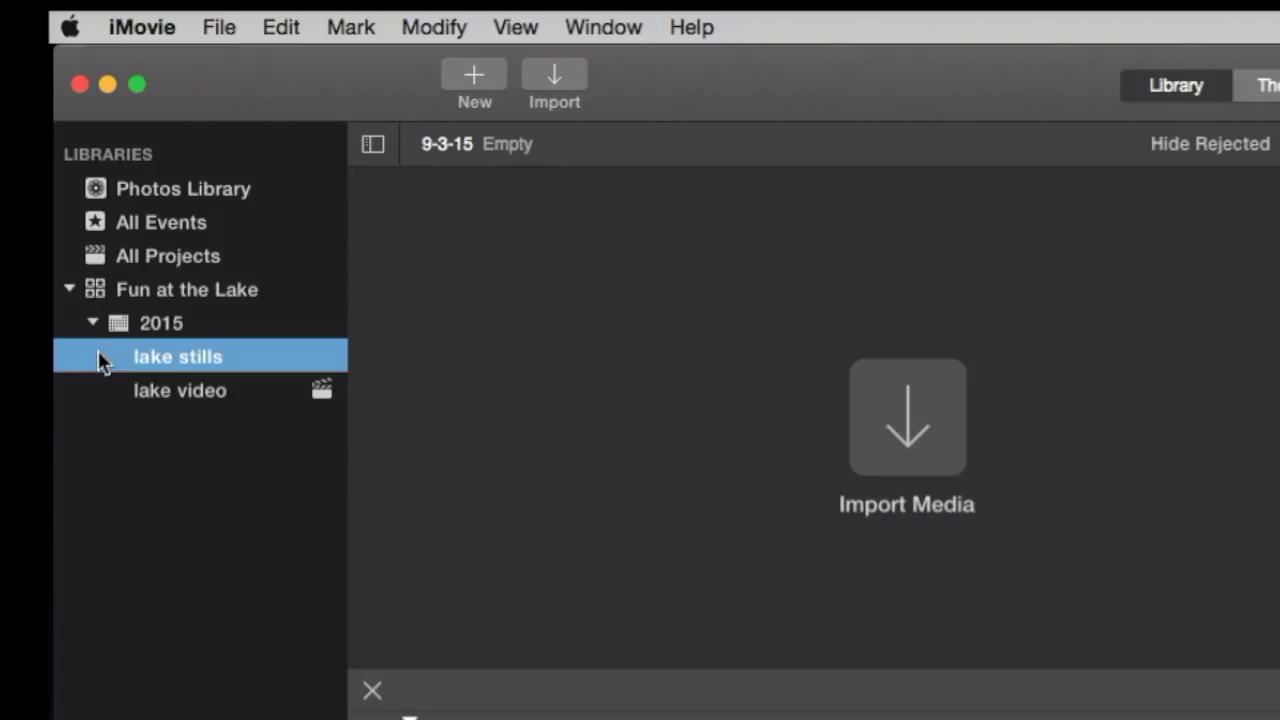
{"action": "left_click", "coordinate": [222, 28]}
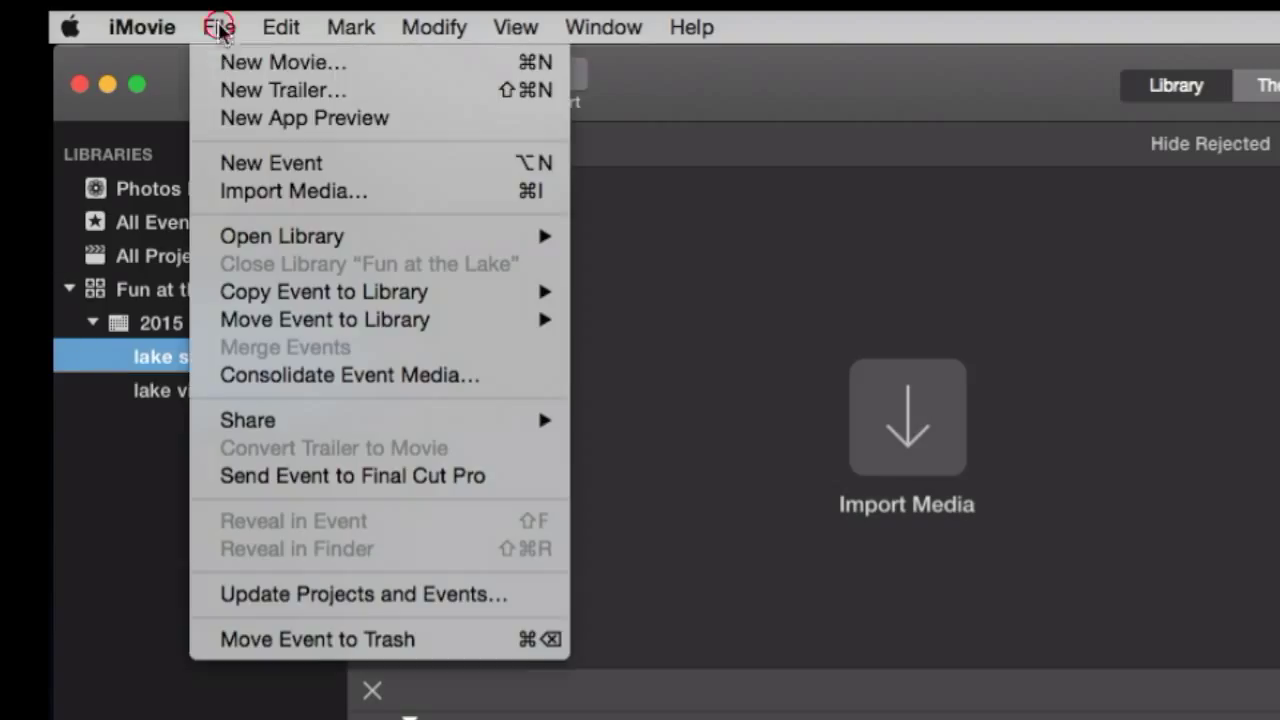
{"action": "left_click", "coordinate": [246, 163]}
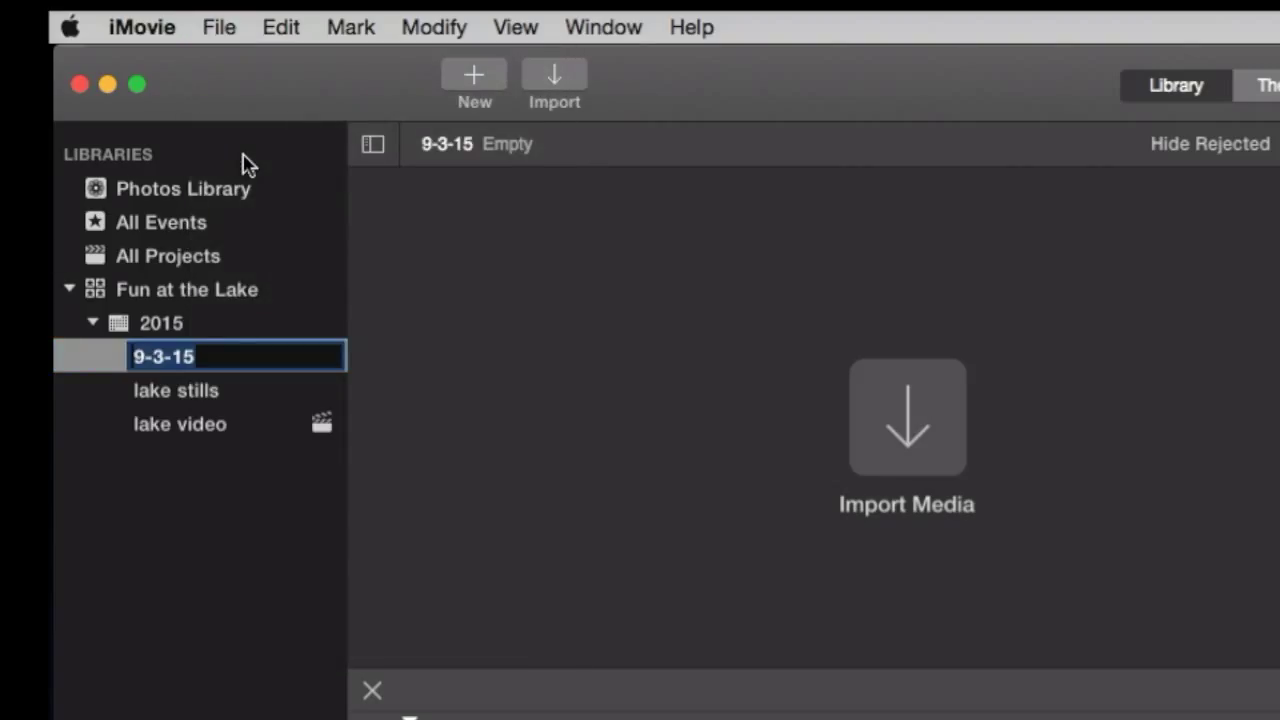
{"action": "type", "text": "L"}
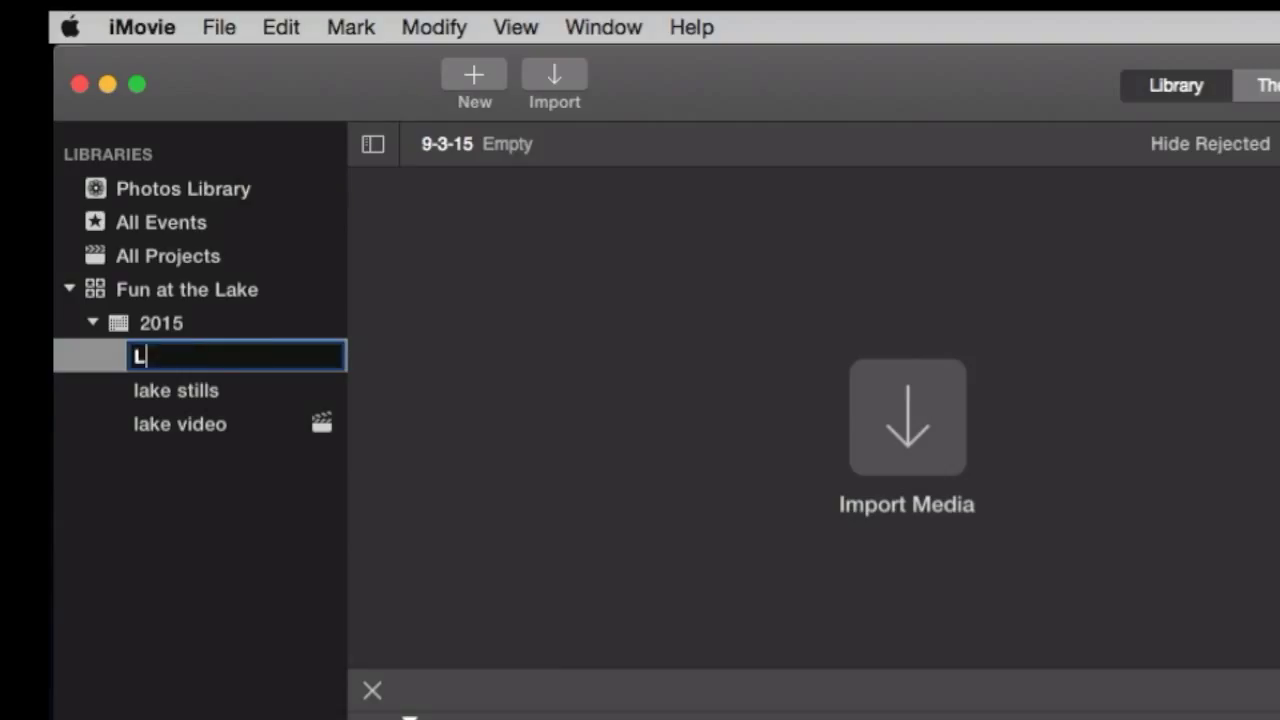
{"action": "type", "text": "ake audio"}
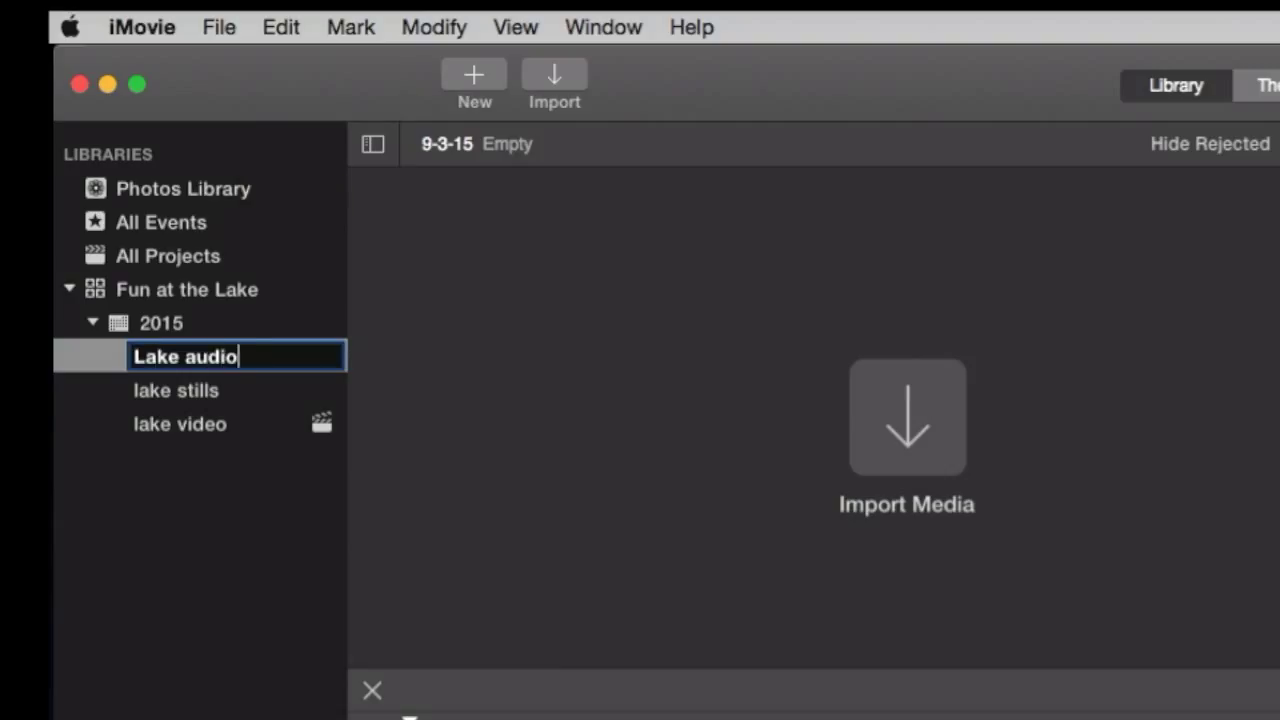
{"action": "key", "text": "Return"}
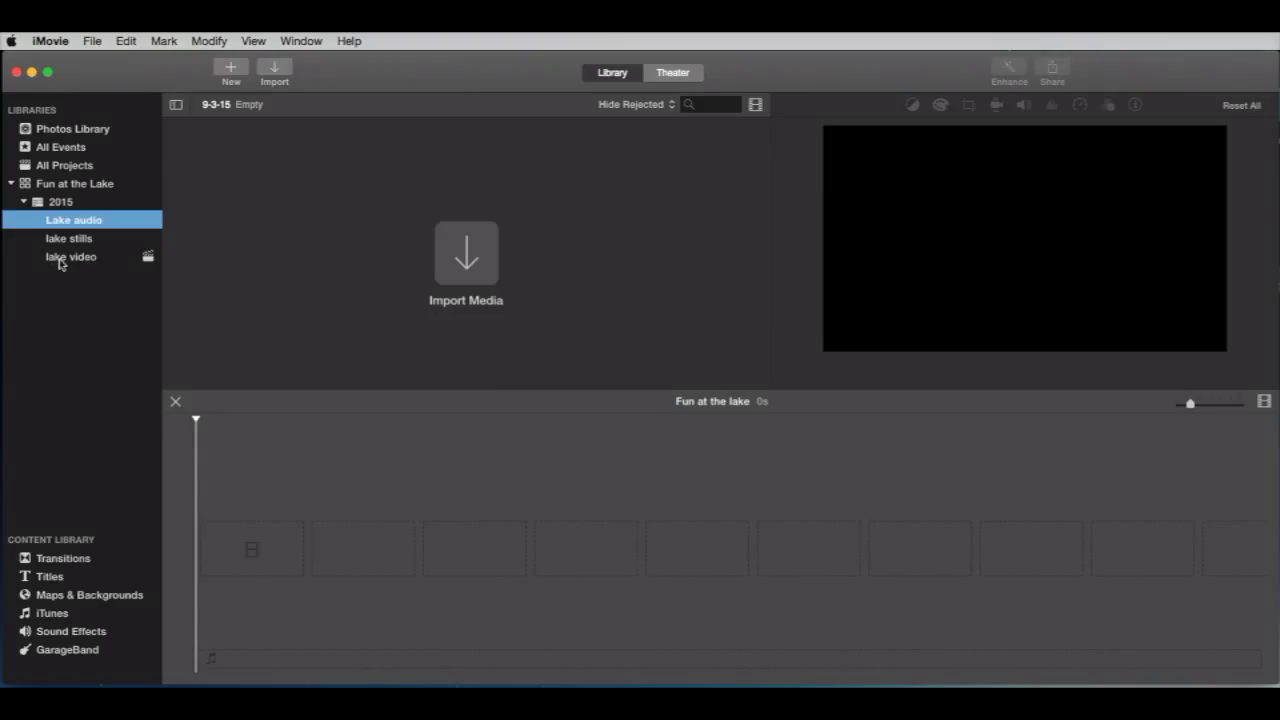
- Open lake video and drag the first audio clip into the Lake audio event
{"action": "left_click", "coordinate": [60, 261]}
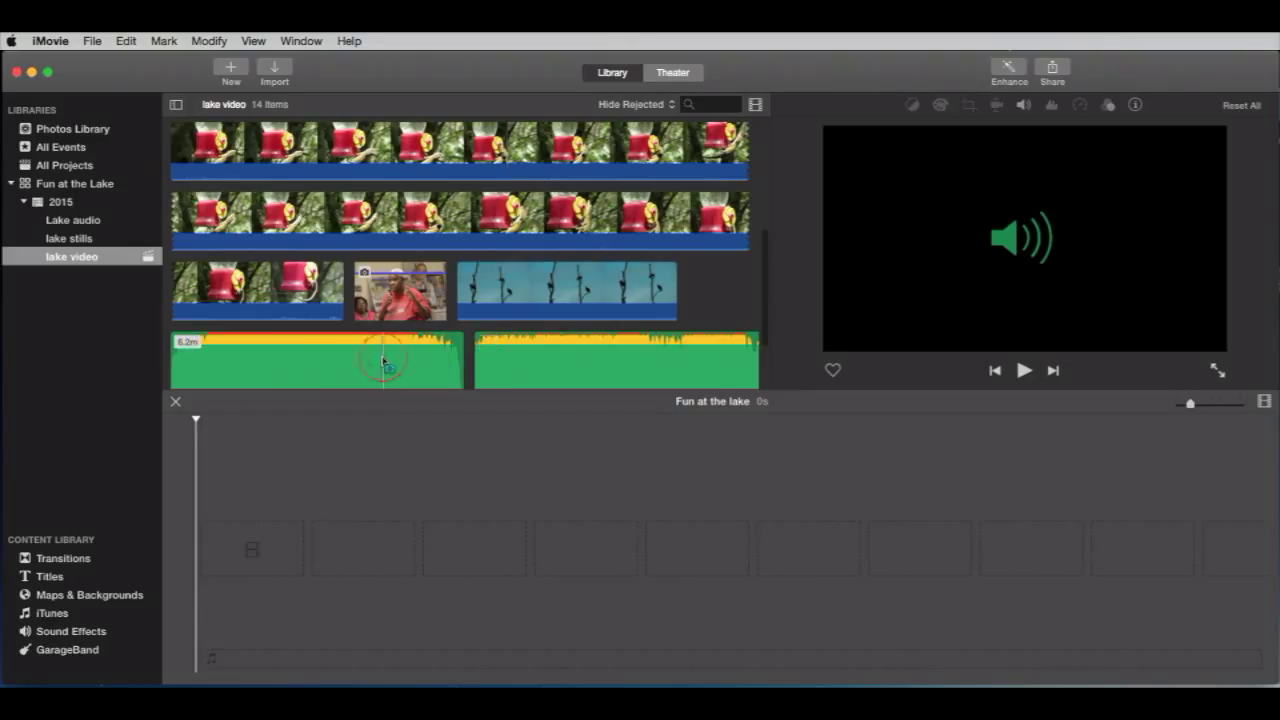
{"action": "left_click", "coordinate": [330, 358]}
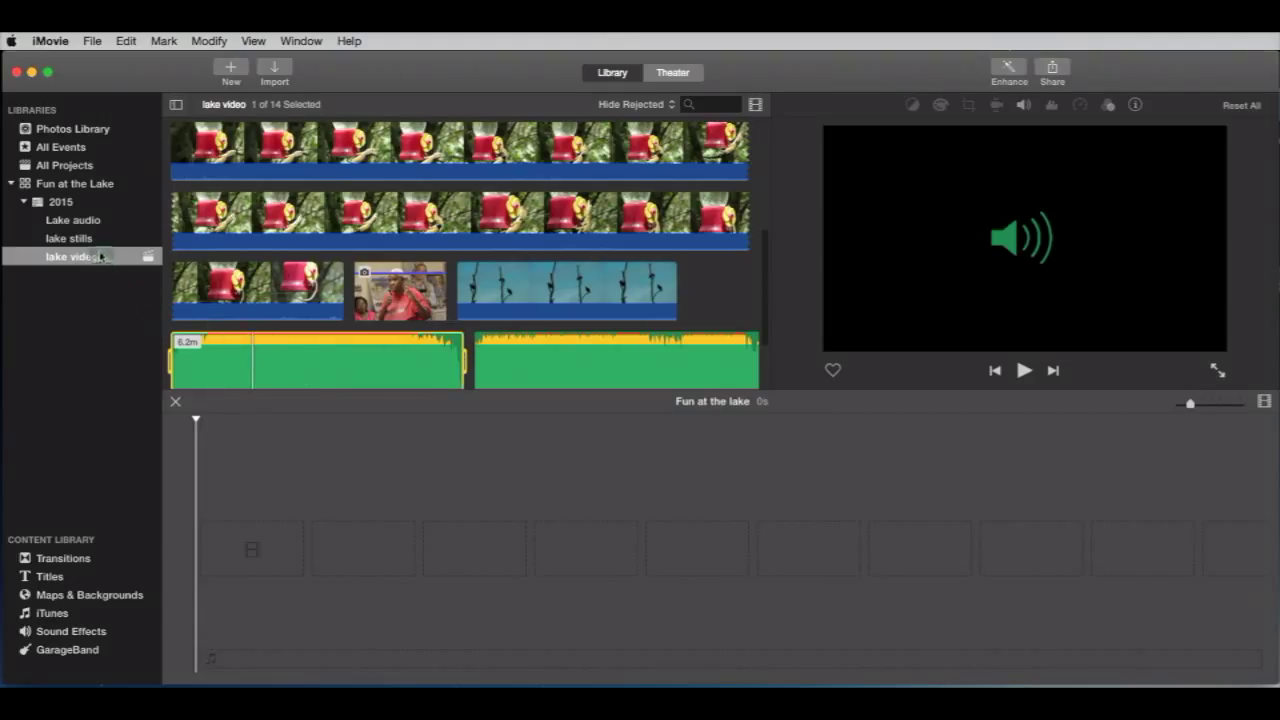
{"action": "left_click", "coordinate": [94, 222]}
{"action": "left_click_drag", "start_coordinate": [94, 230], "coordinate": [94, 222]}
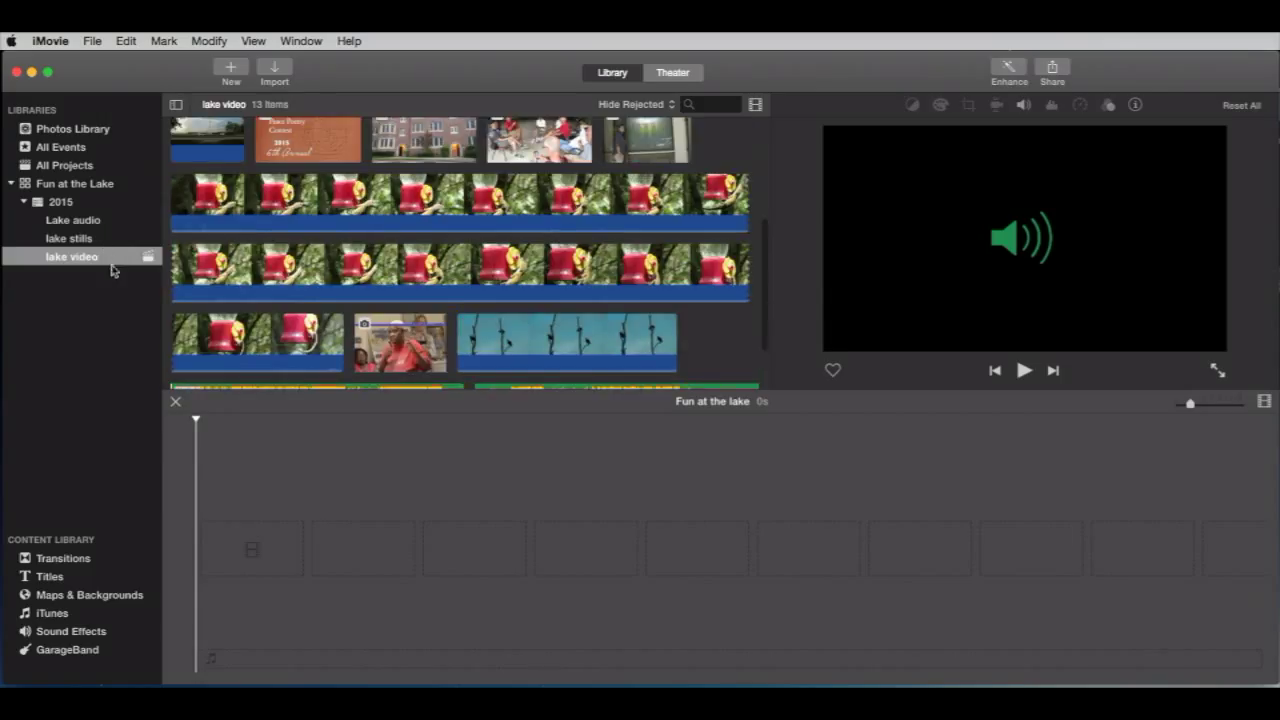
- Move the remaining audio clip from lake video into Lake audio as well
{"action": "scroll", "coordinate": [520, 268], "scroll_direction": "down", "scroll_amount": 2}
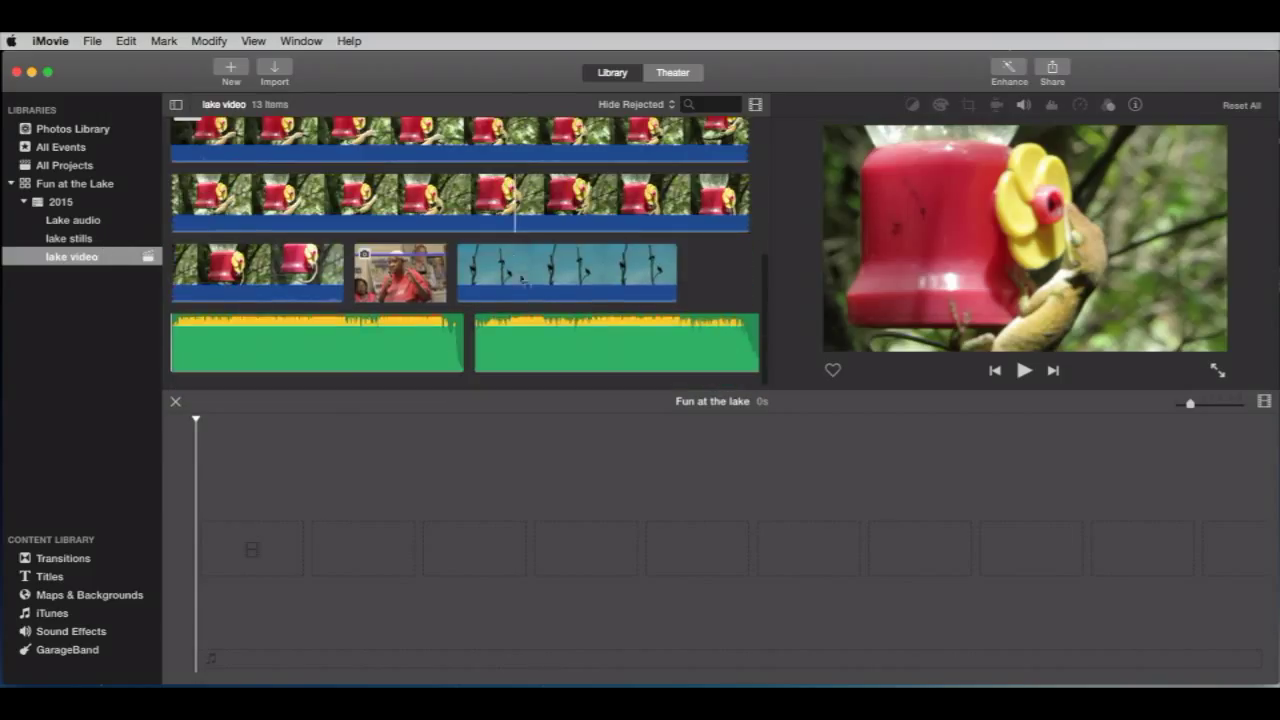
{"action": "left_click_drag", "start_coordinate": [341, 352], "coordinate": [172, 330]}
{"action": "left_click_drag", "start_coordinate": [259, 357], "coordinate": [88, 222]}
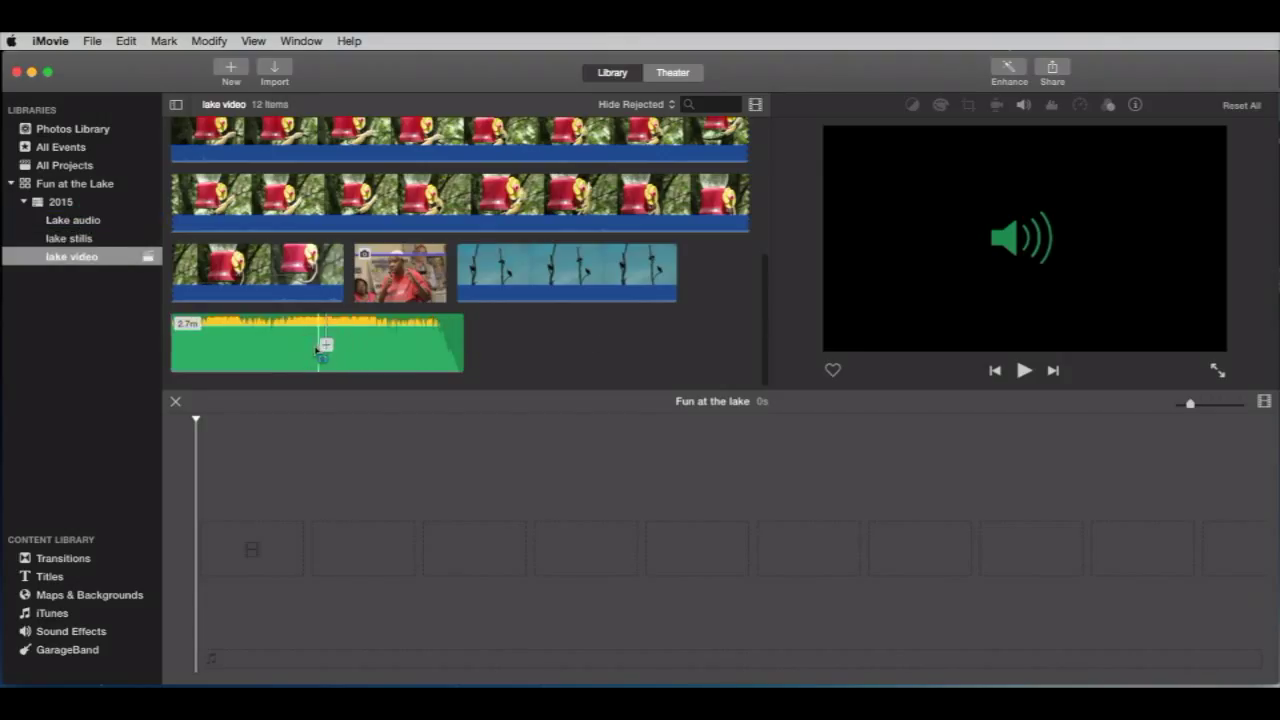
{"action": "left_click_drag", "start_coordinate": [271, 348], "coordinate": [94, 226]}
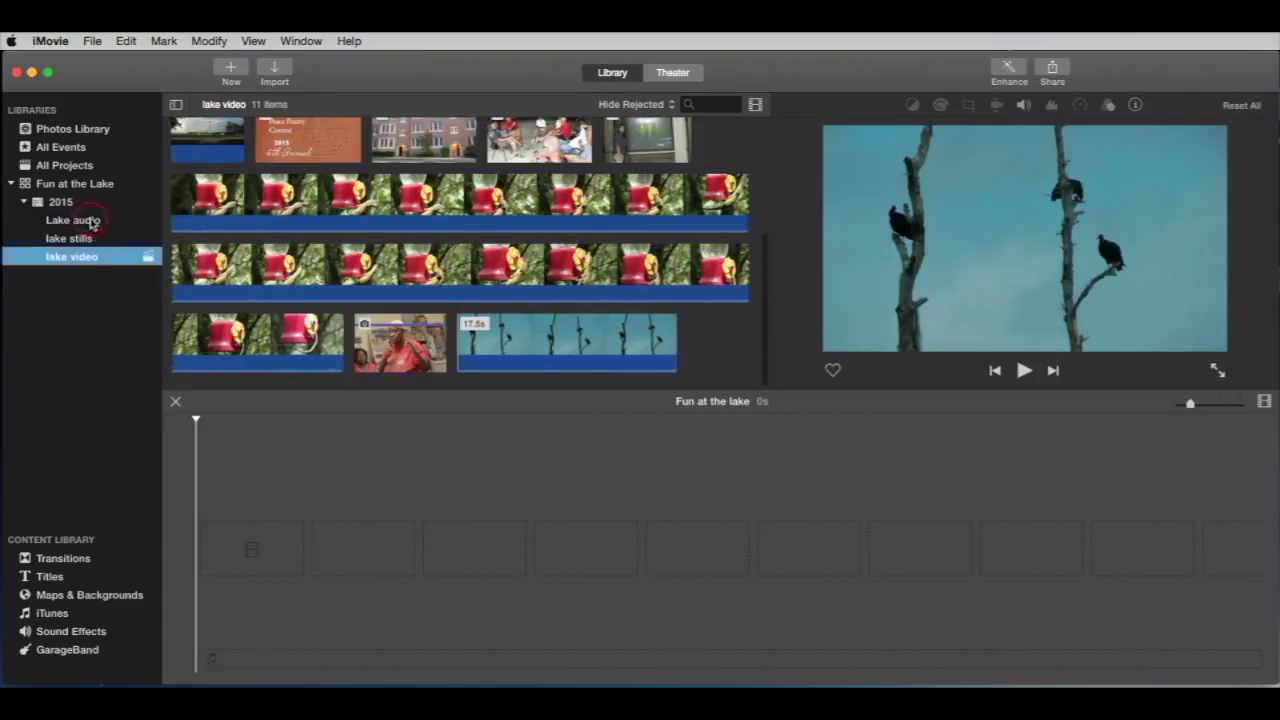
- Check Lake audio and lake stills, then move the red-shirt speaker photo into lake stills
{"action": "left_click", "coordinate": [91, 222]}
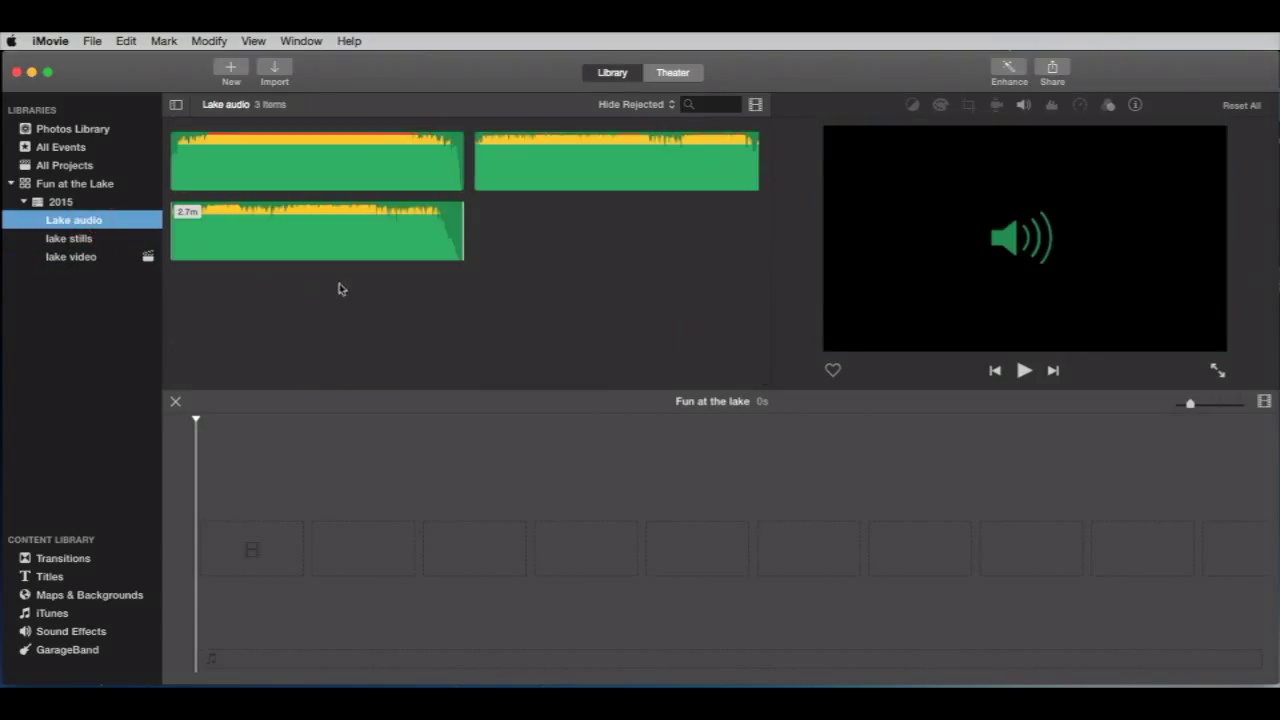
{"action": "left_click", "coordinate": [92, 240]}
{"action": "left_click", "coordinate": [92, 259]}
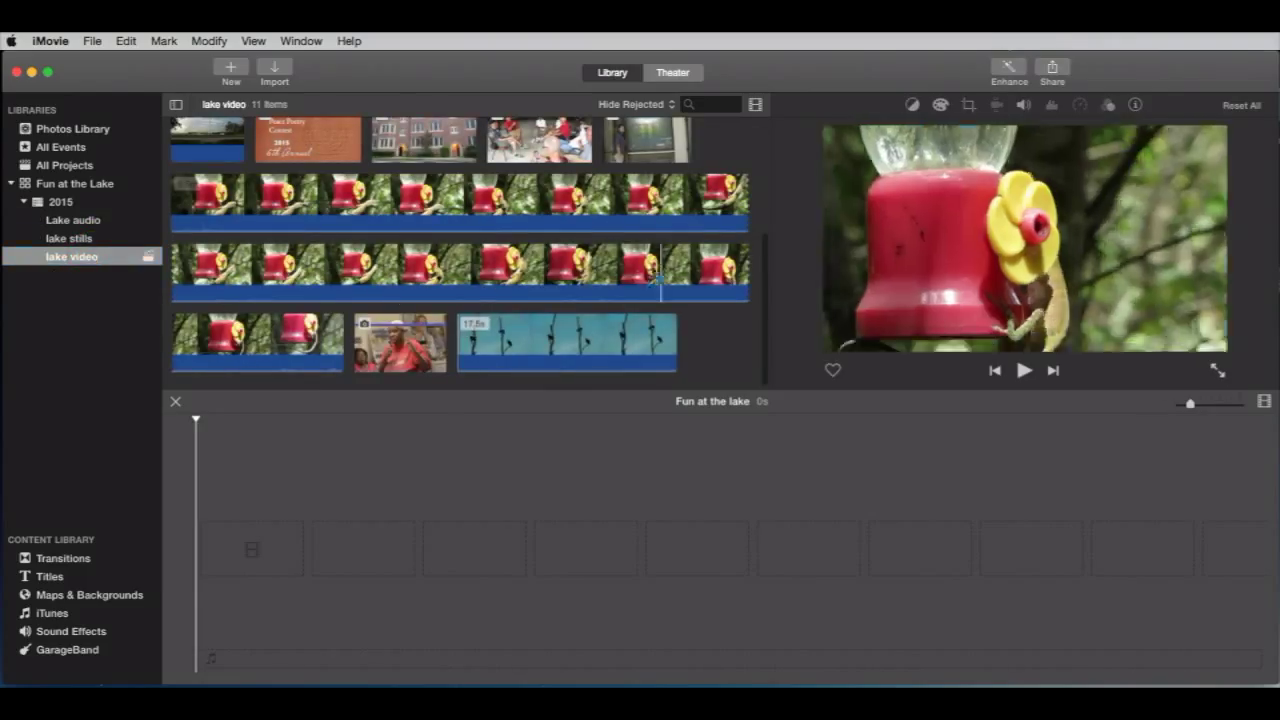
{"action": "left_click_drag", "start_coordinate": [400, 335], "coordinate": [95, 243]}
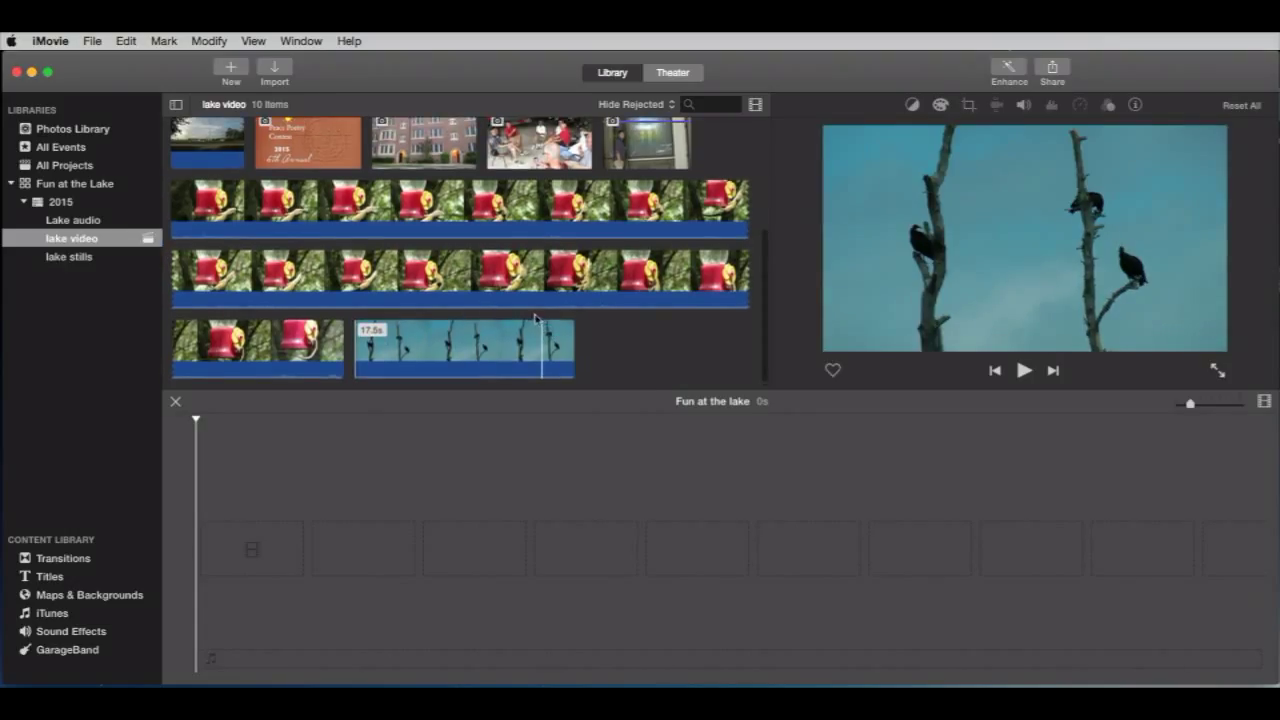
{"action": "scroll", "coordinate": [616, 334], "scroll_direction": "up", "scroll_amount": 3}
- Move the four stills from Peace Poetry Contest to Welcome into lake stills, then view it
{"action": "left_click", "coordinate": [336, 259]}
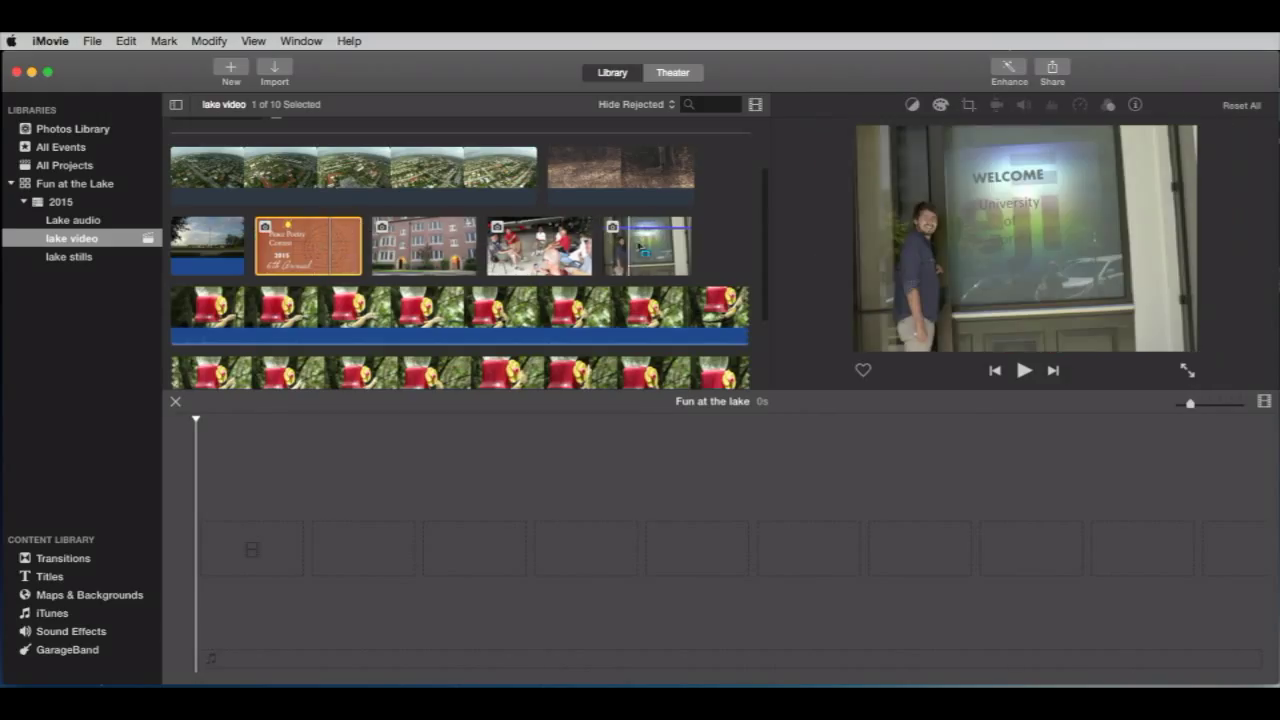
{"action": "left_click", "coordinate": [640, 245], "text": "shift"}
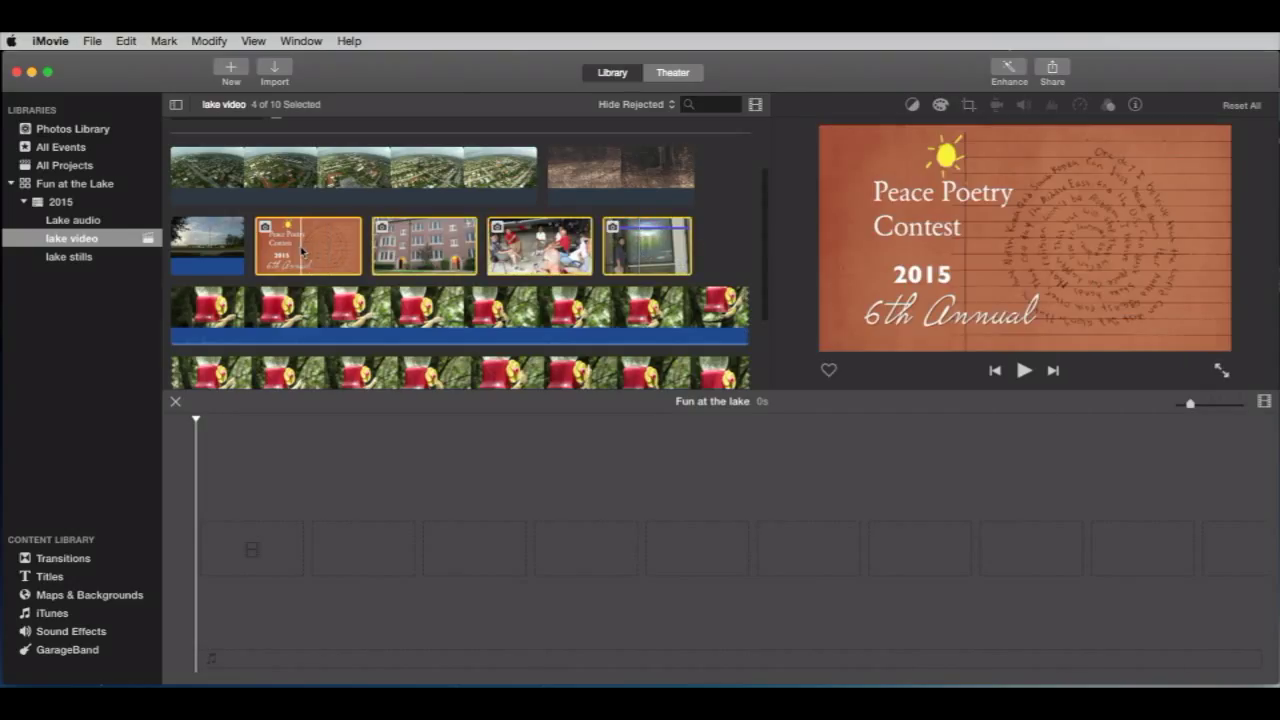
{"action": "left_click_drag", "start_coordinate": [302, 251], "coordinate": [84, 260]}
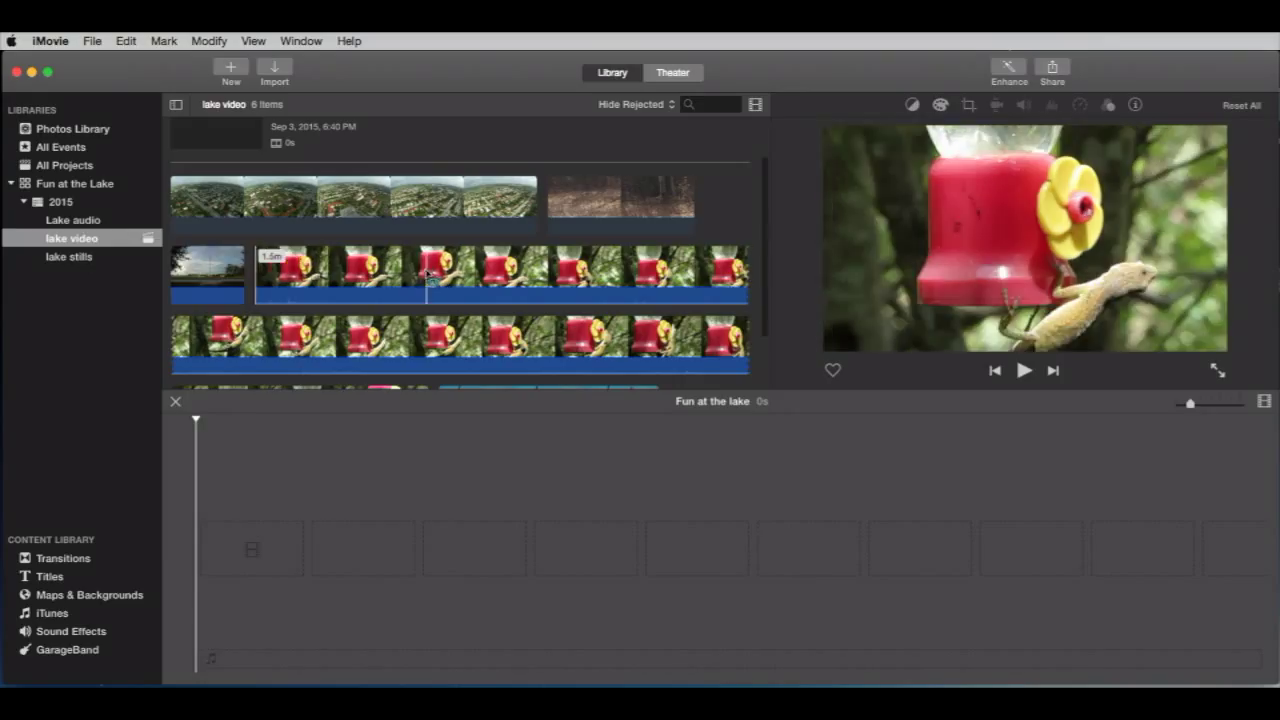
{"action": "scroll", "coordinate": [426, 272], "scroll_direction": "down", "scroll_amount": 2}
{"action": "scroll", "coordinate": [426, 272], "scroll_direction": "up", "scroll_amount": 3}
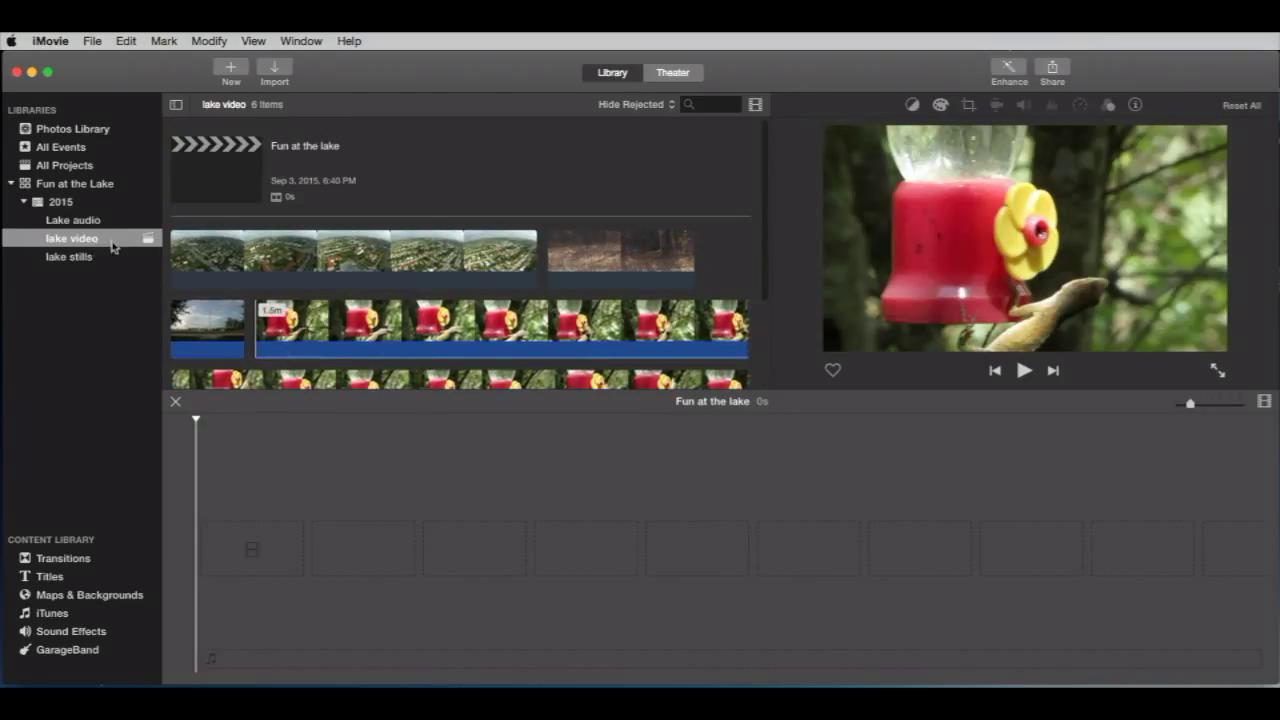
{"action": "left_click", "coordinate": [70, 258]}
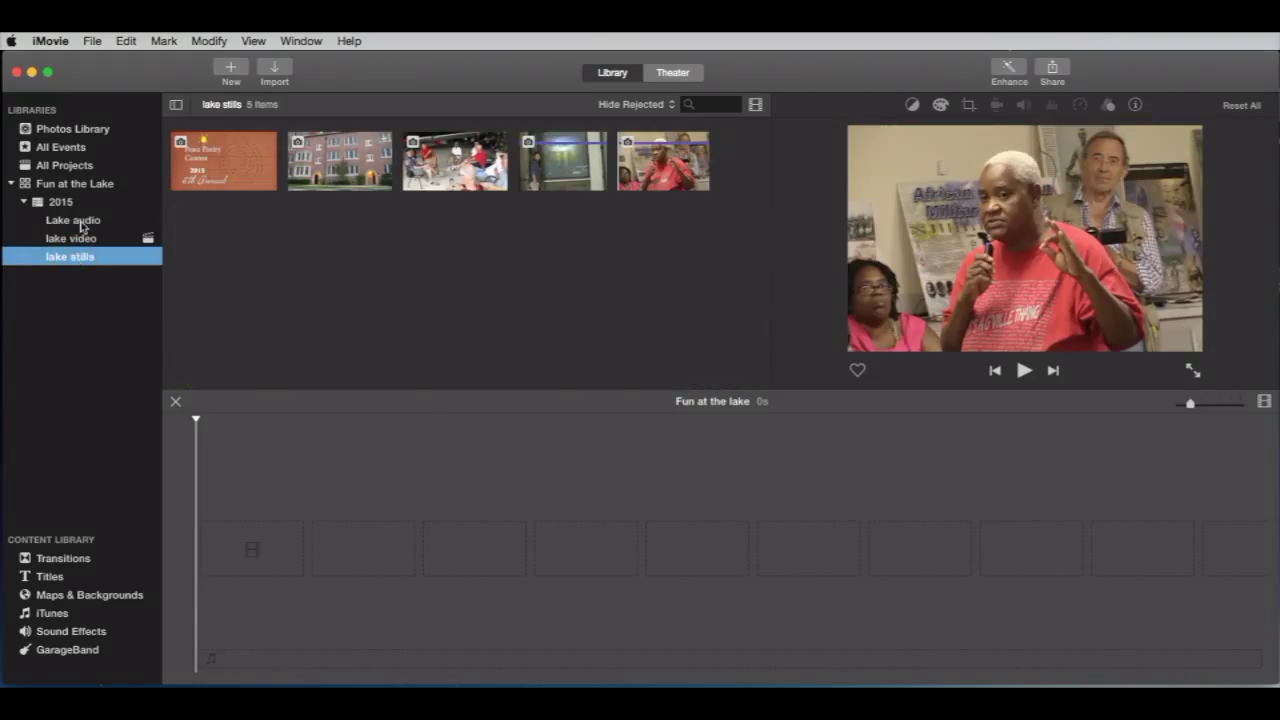